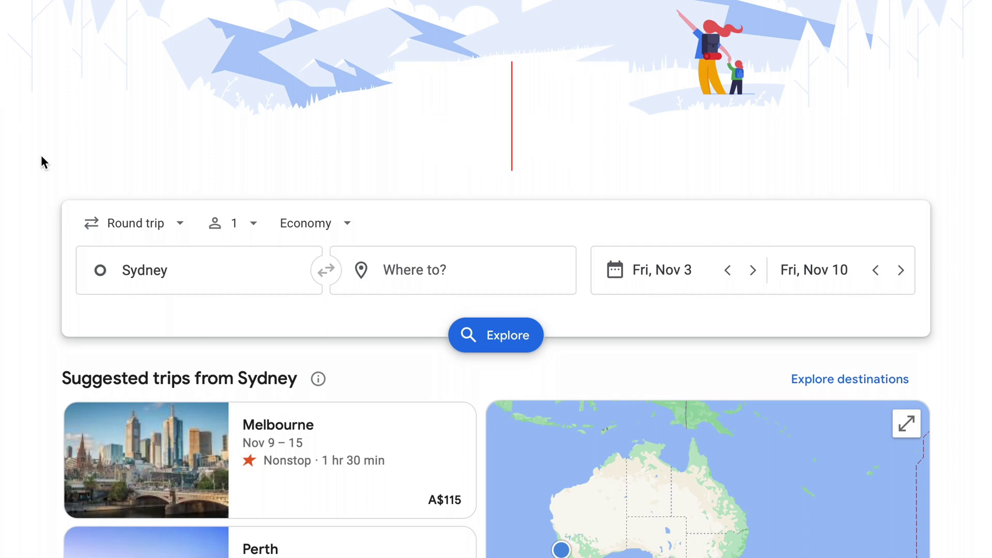
Set the destination to London Heathrow Airport.
left_click(483, 275)
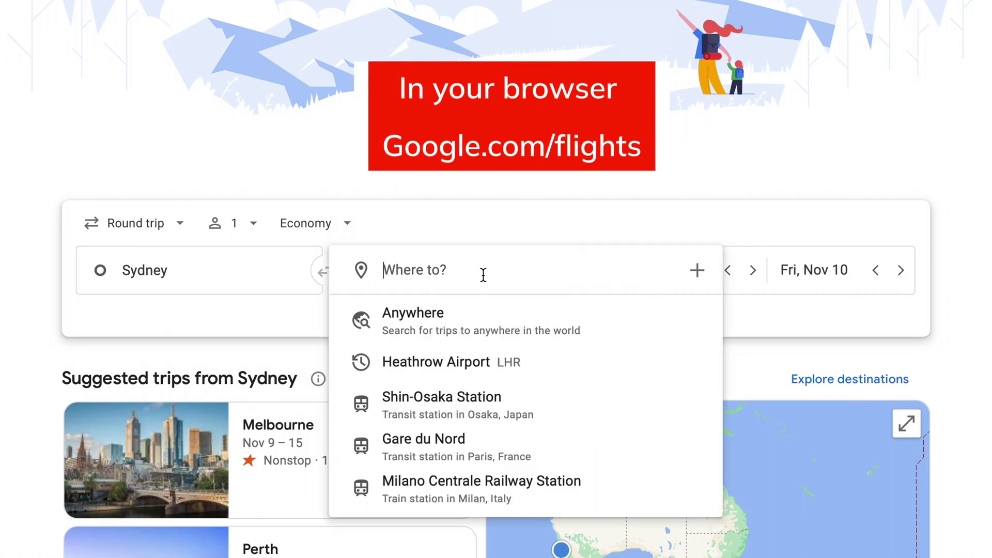
type("London")
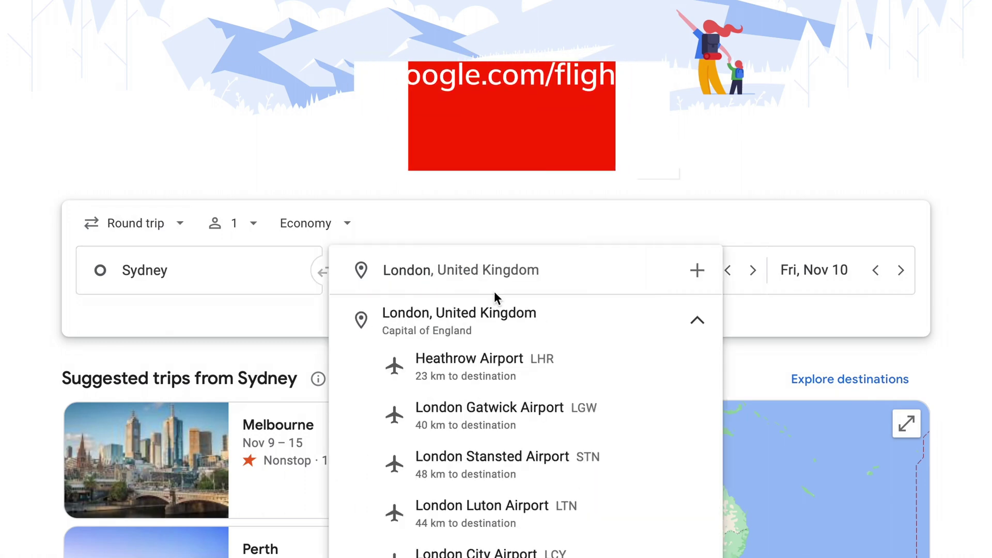
left_click(485, 364)
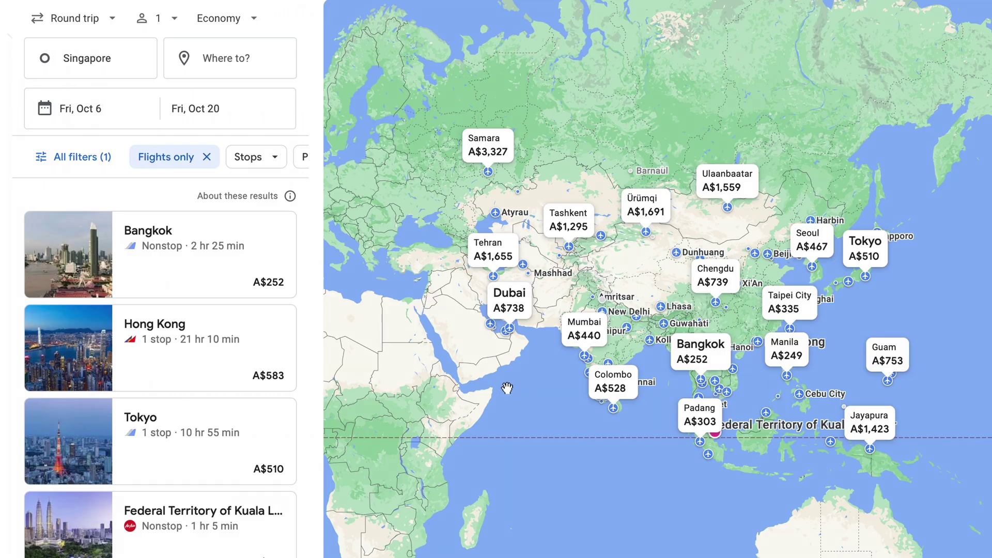
Browse the map and the Sydney–Heathrow flight results and filters.
left_click_drag(507, 388, 746, 375)
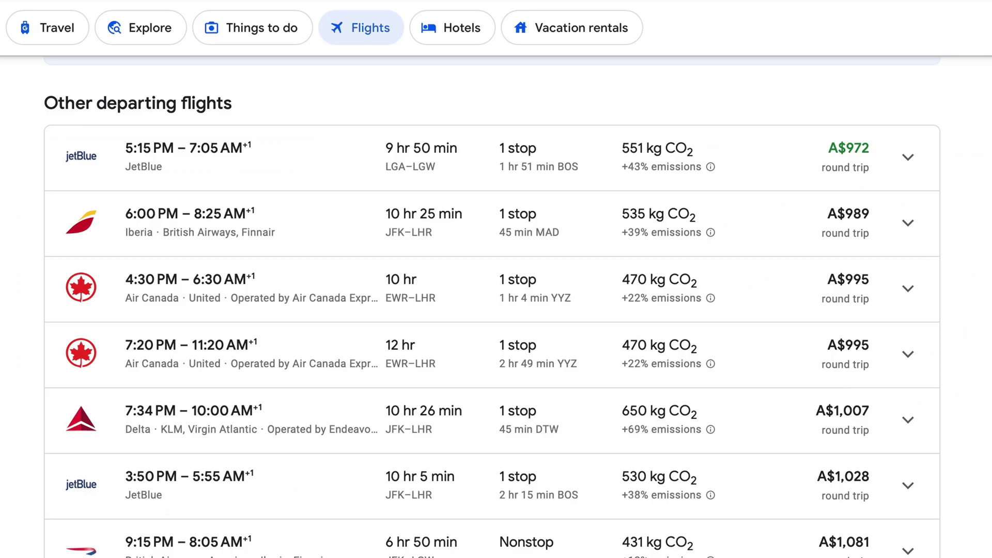
scroll(491, 307, "down", 3)
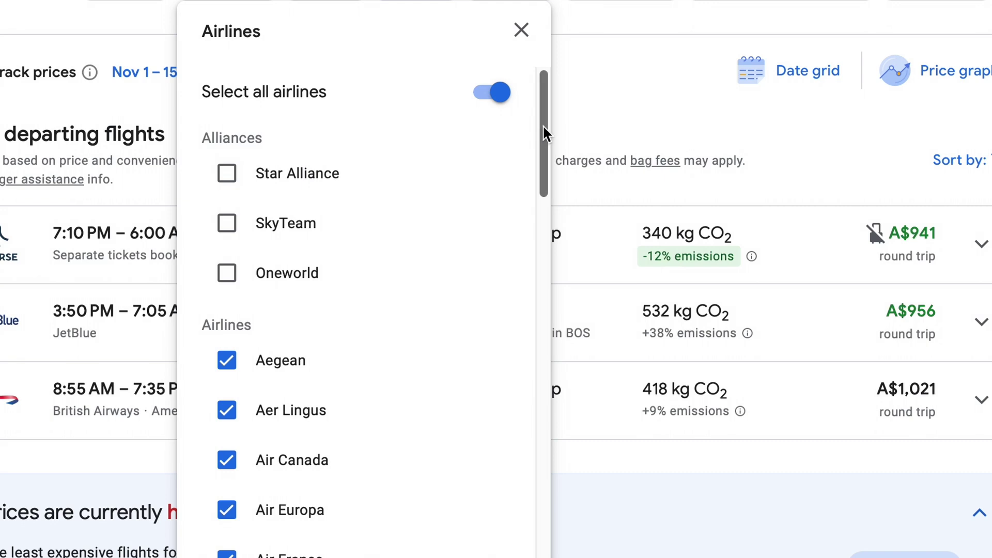
left_click_drag(543, 125, 544, 181)
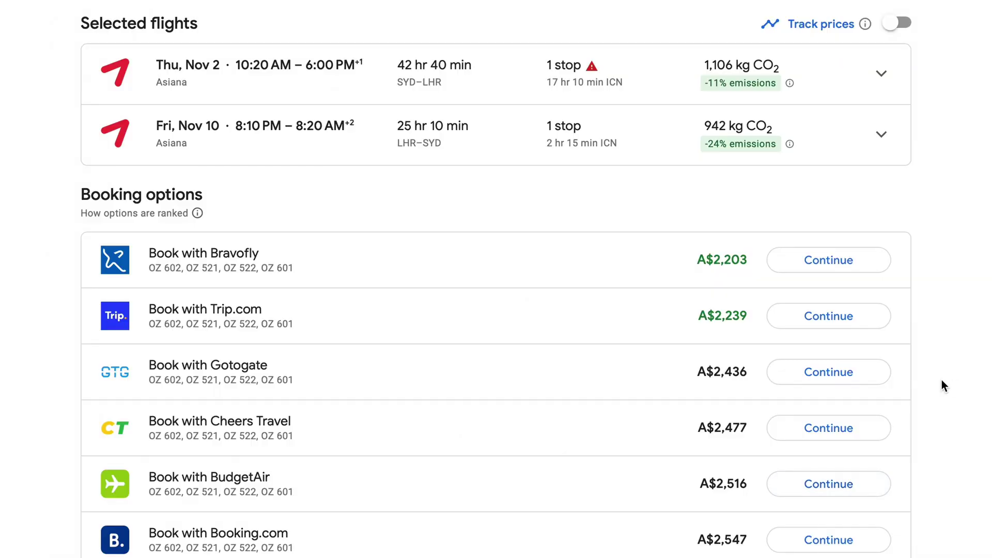
scroll(941, 379, "down", 4)
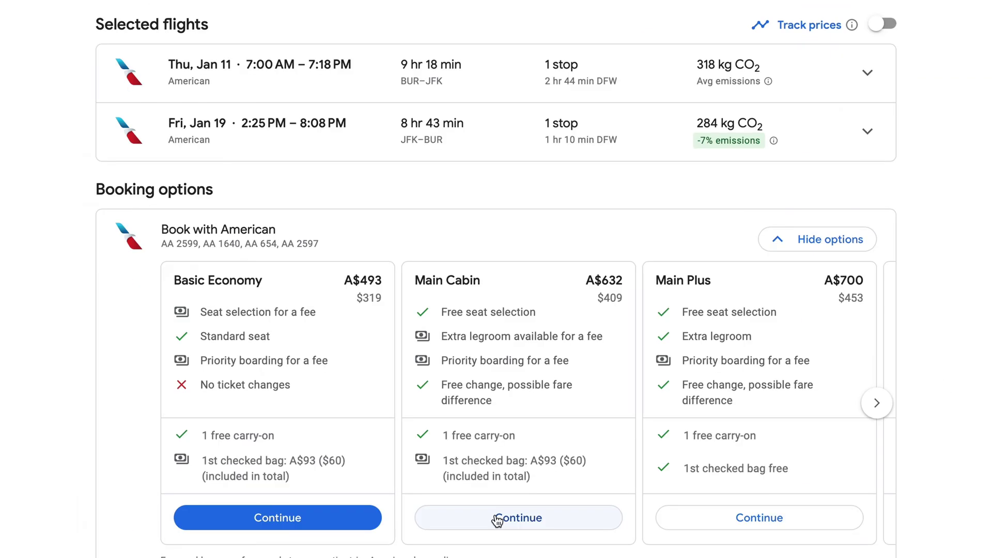
Choose American's Main Cabin fare, continue to the airline's site, and check cabin classes.
left_click(533, 527)
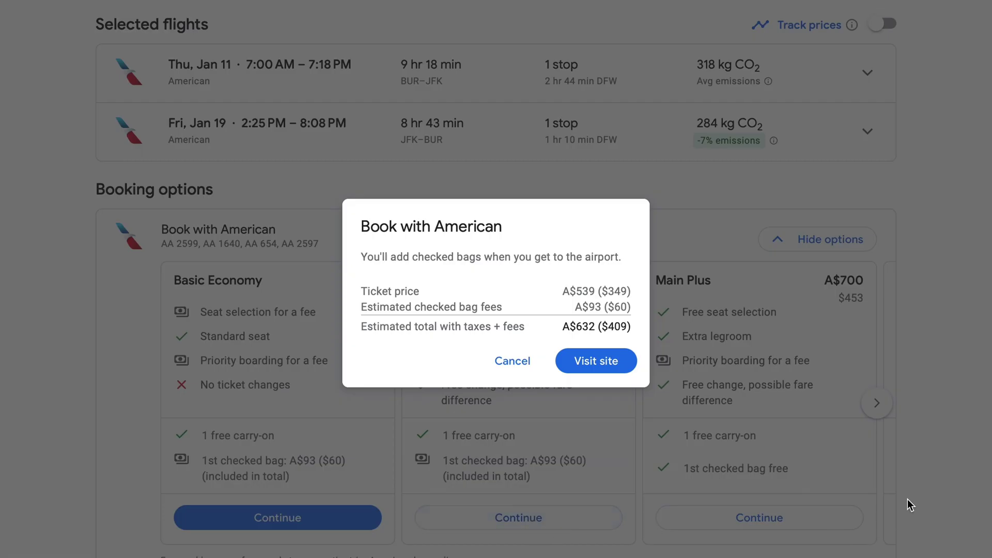
left_click(601, 363)
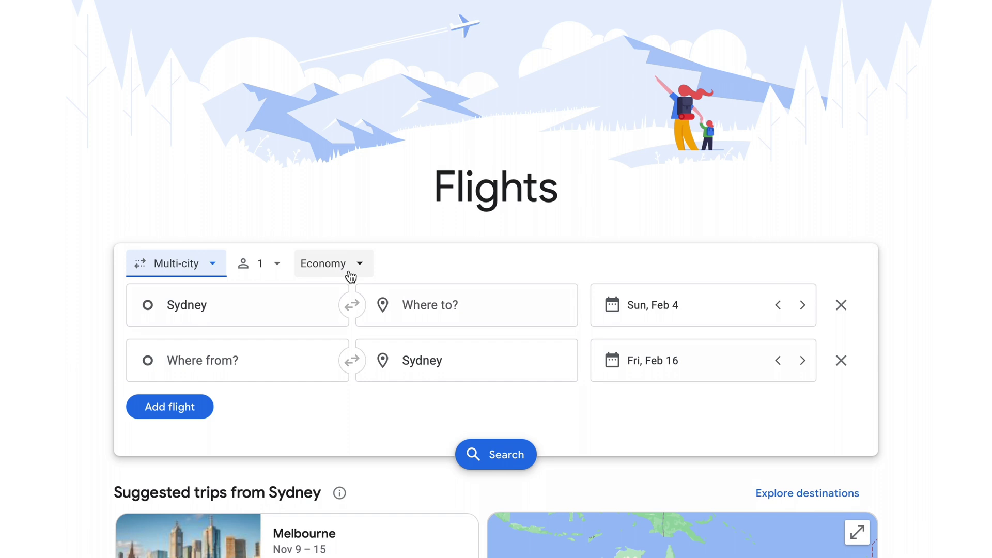
left_click(350, 277)
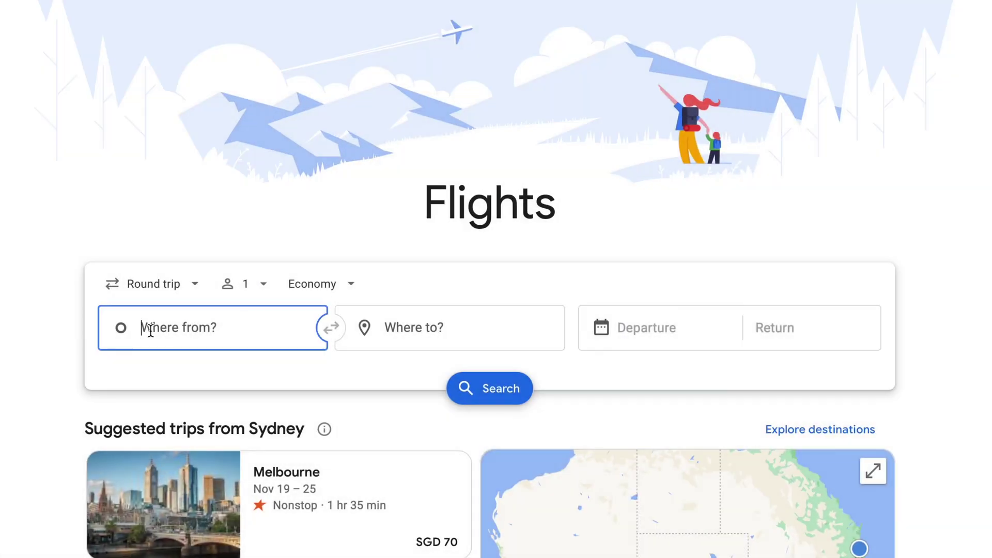
Route the trip from Sydney (SYD) to London Heathrow (LHR) and show daily departure fares.
left_click(150, 331)
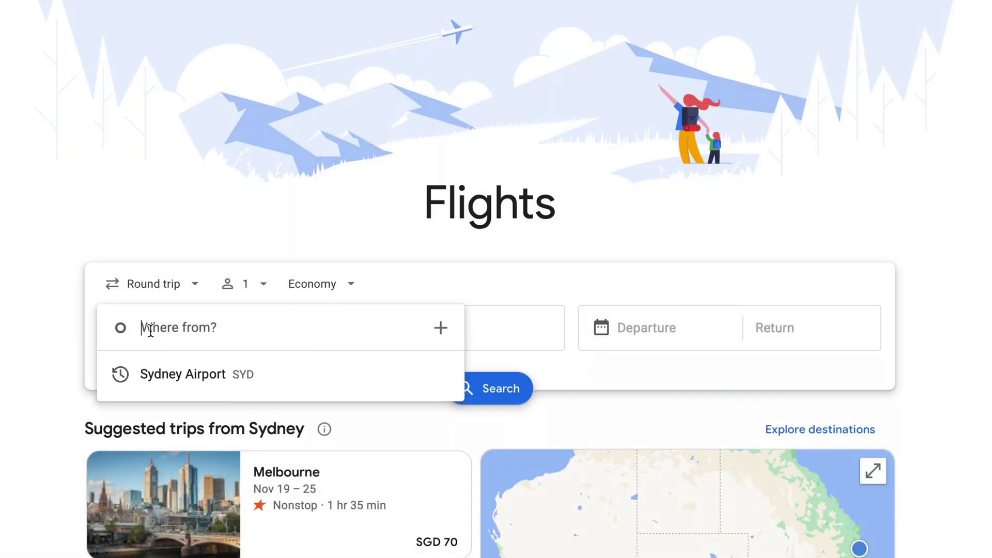
type("SYD")
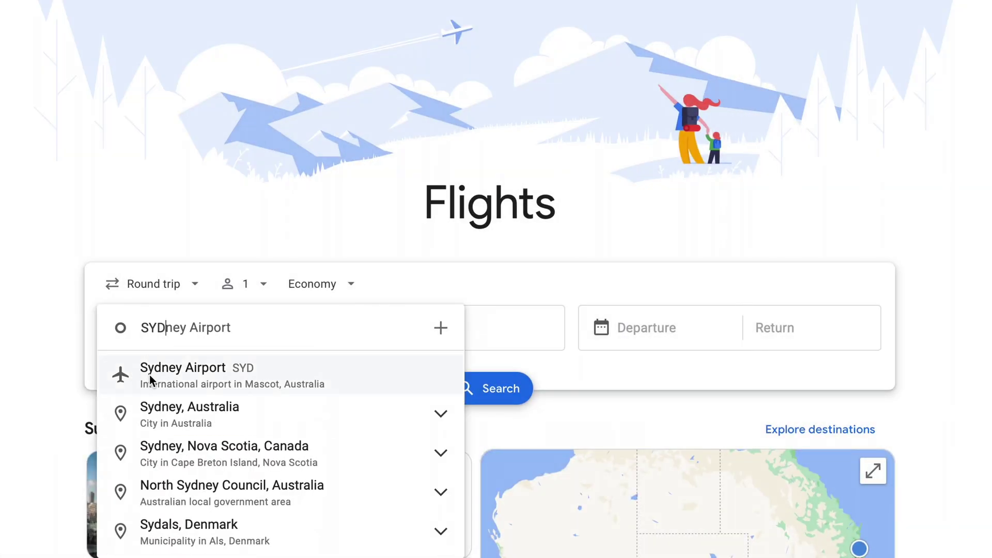
left_click(181, 375)
left_click(409, 324)
type("L")
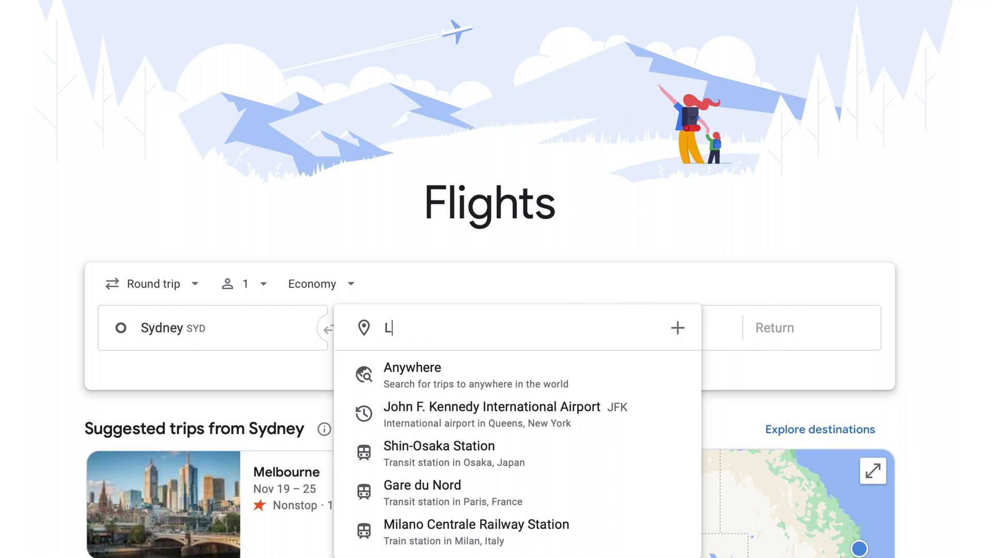
type("HR")
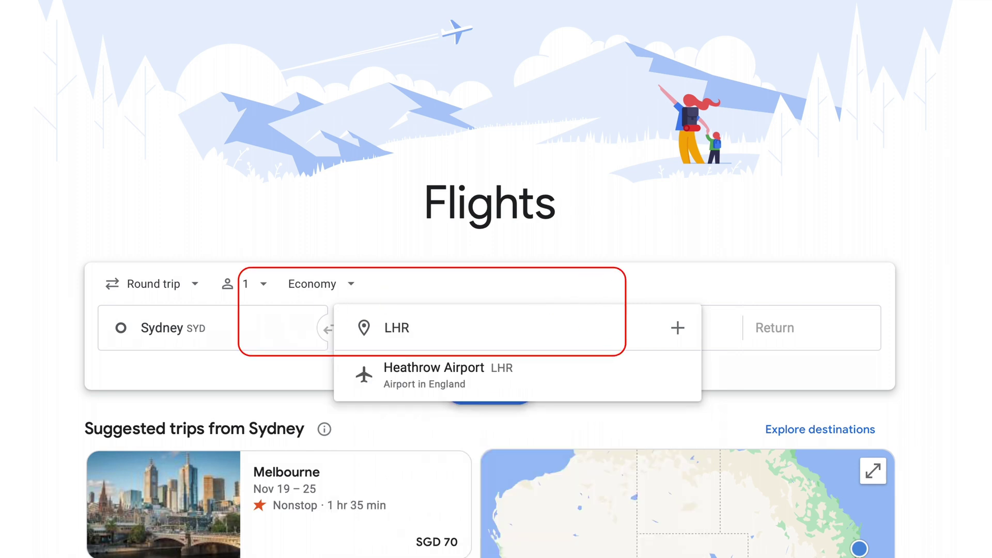
left_click(413, 375)
left_click(666, 329)
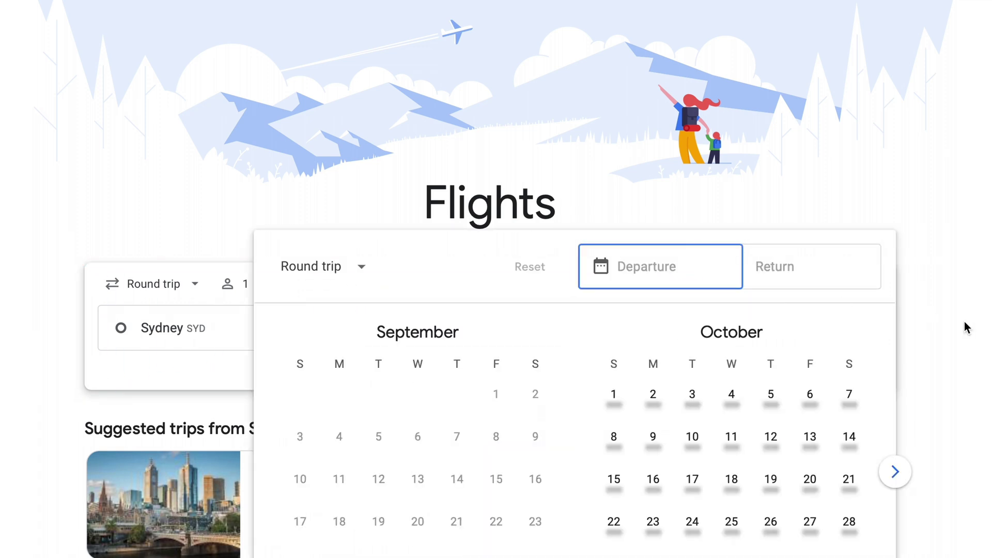
Set the travel dates to depart Tue, Nov 7 and return Tue, Nov 14.
left_click(894, 471)
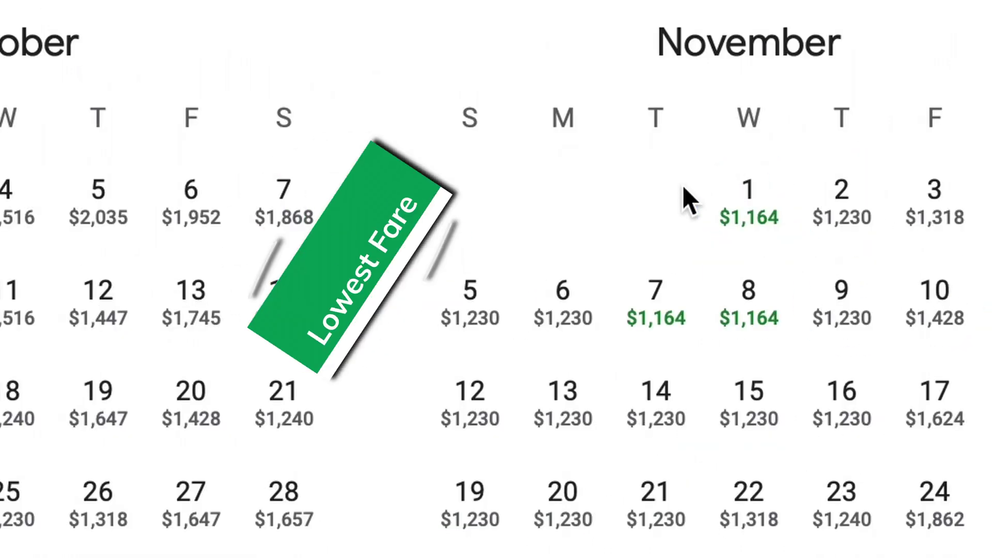
left_click(657, 309)
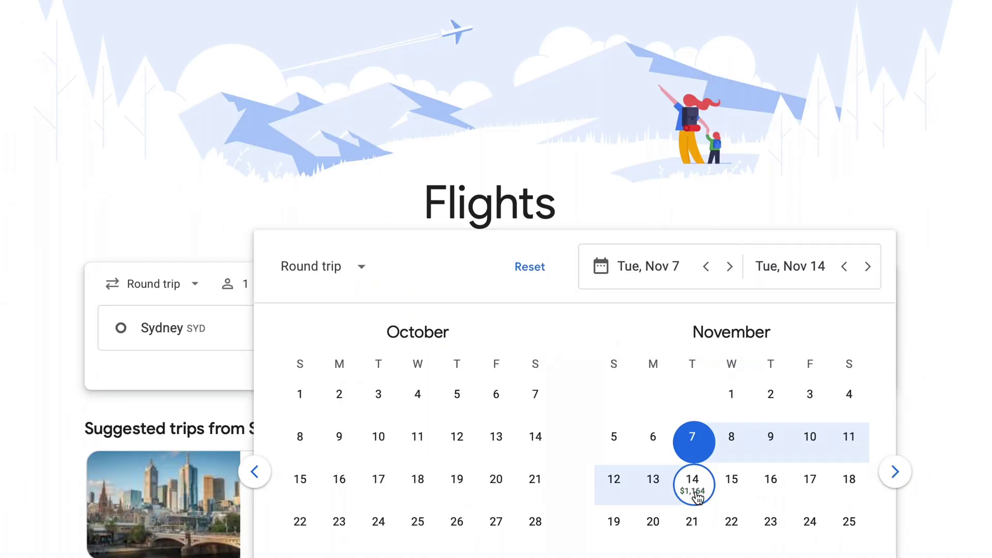
key("Escape")
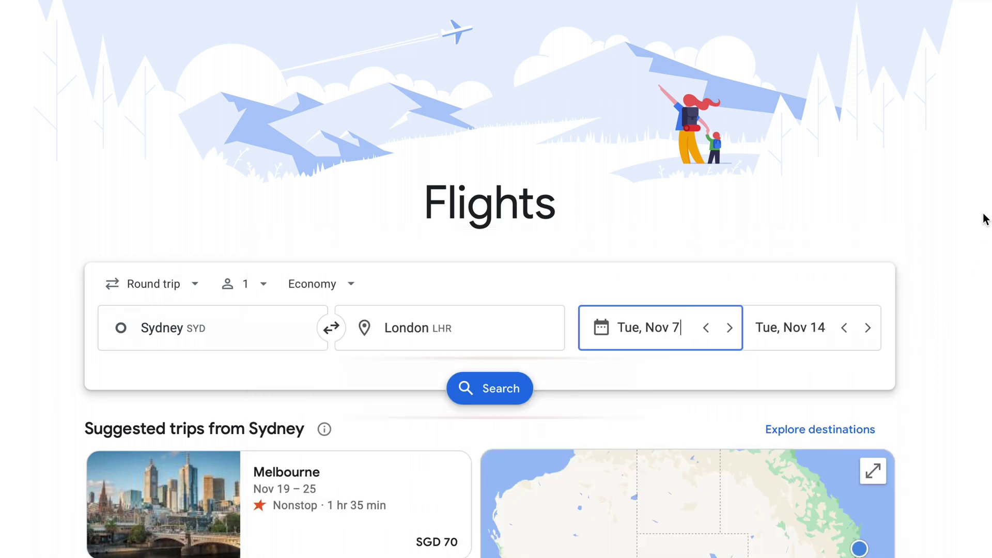
Search Sydney–London flights and limit results to 1 stop or fewer.
left_click(472, 388)
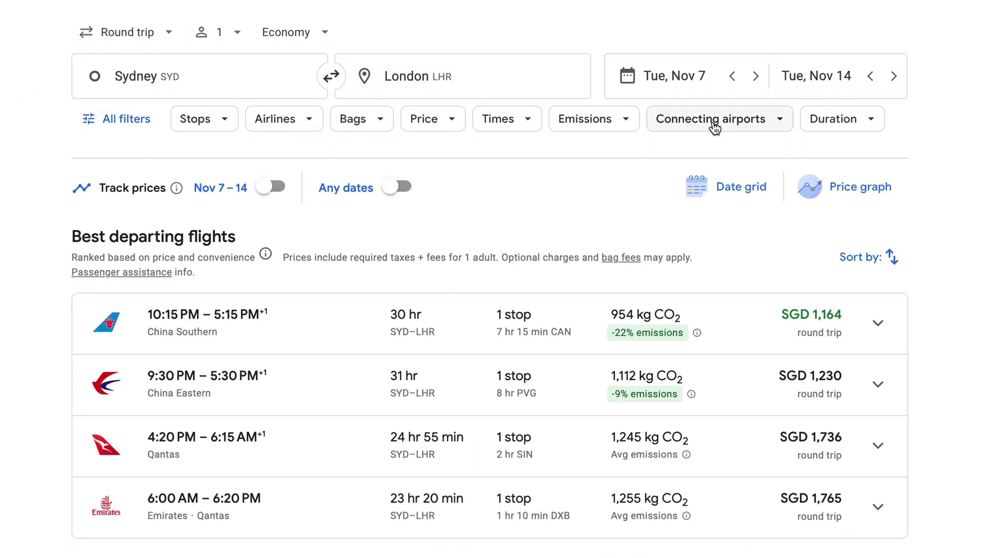
left_click(209, 133)
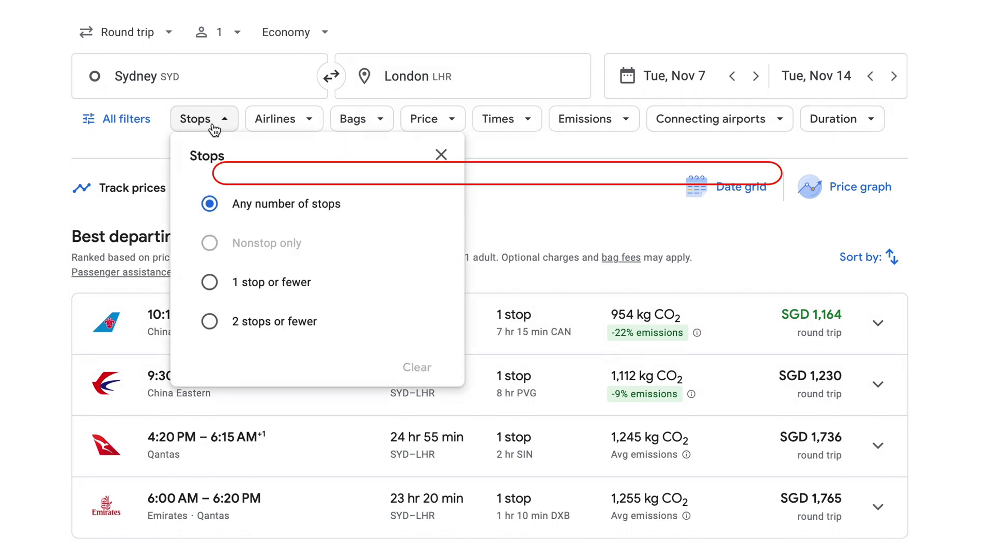
left_click(209, 282)
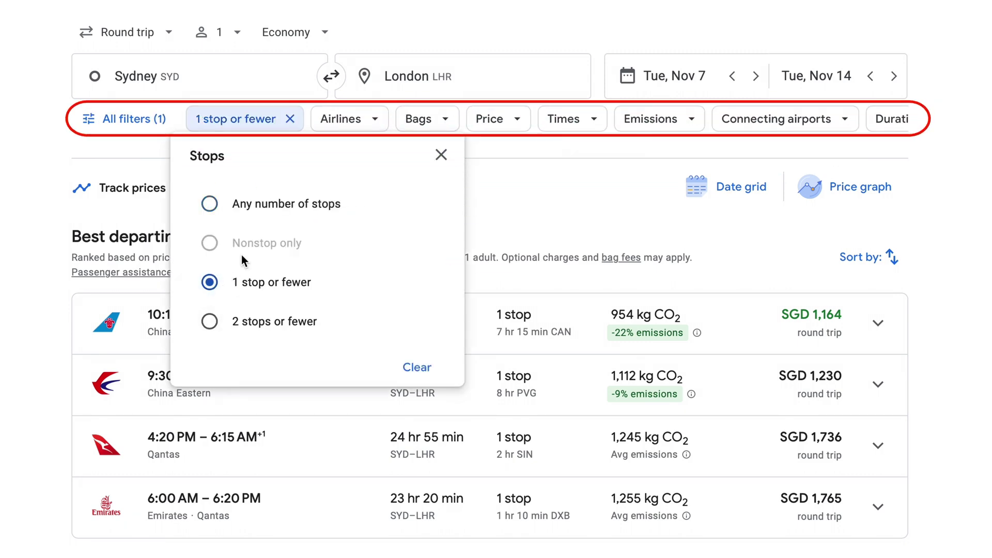
Restrict airlines to Star Alliance and Oneworld.
left_click(349, 126)
left_click(349, 125)
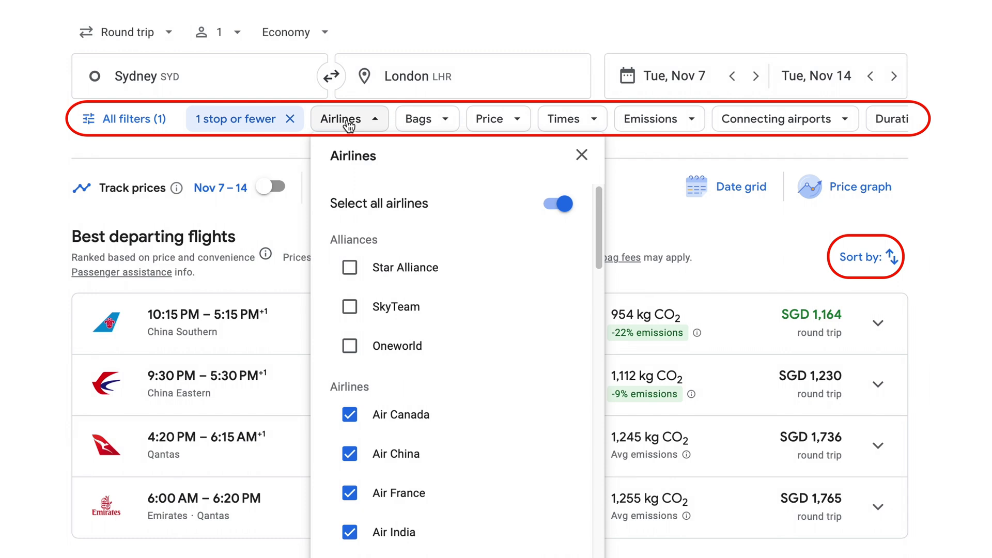
left_click(349, 267)
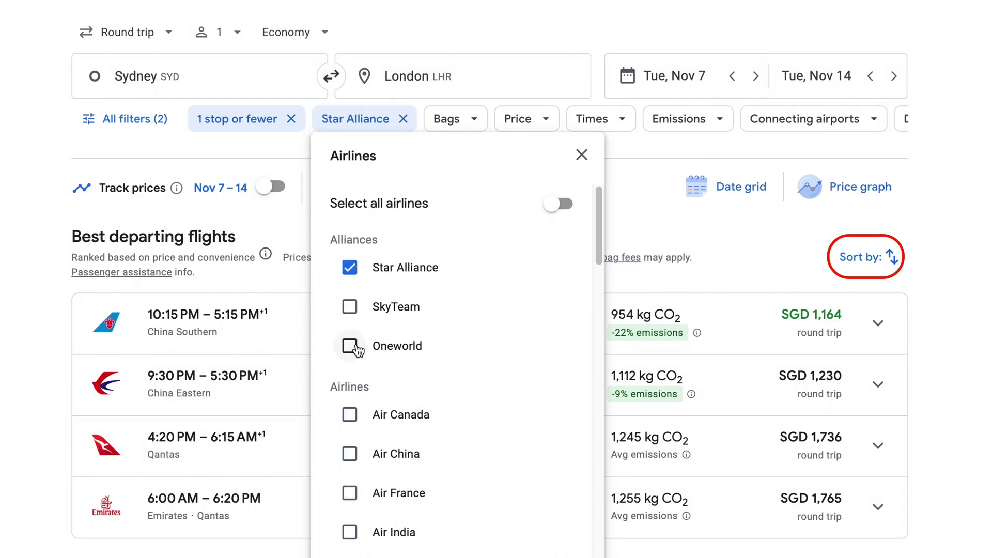
left_click(352, 347)
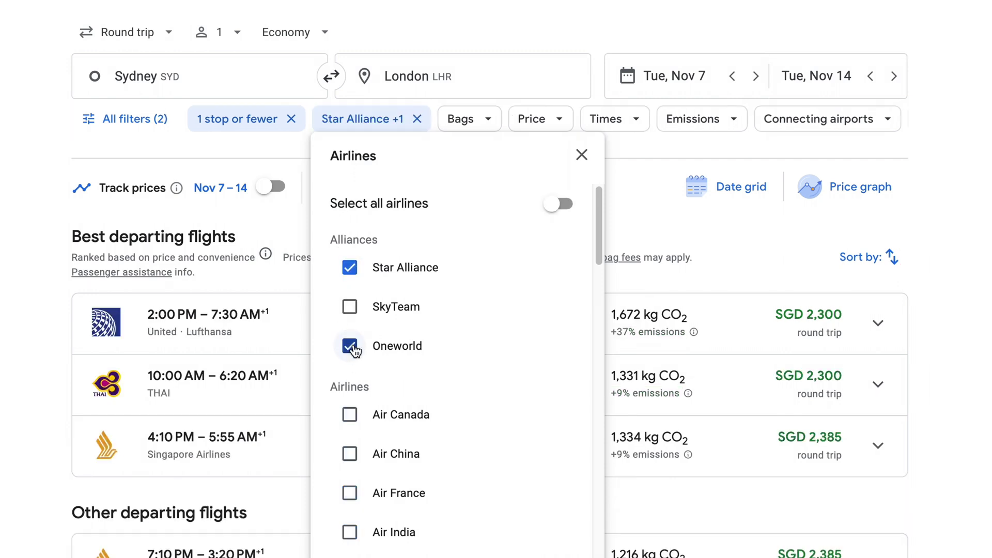
Require 1 carry-on bag, then review the Price and Times filters.
left_click(488, 124)
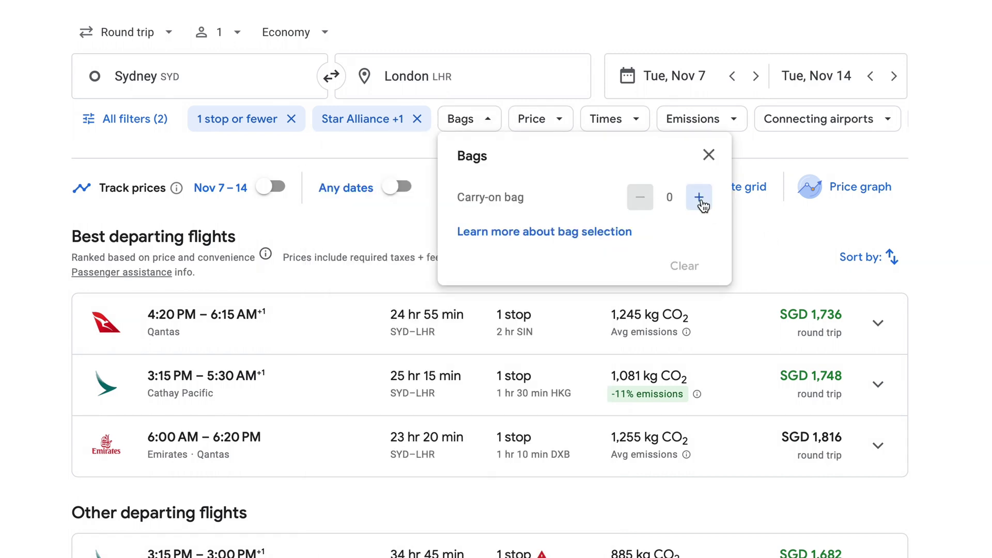
left_click(700, 200)
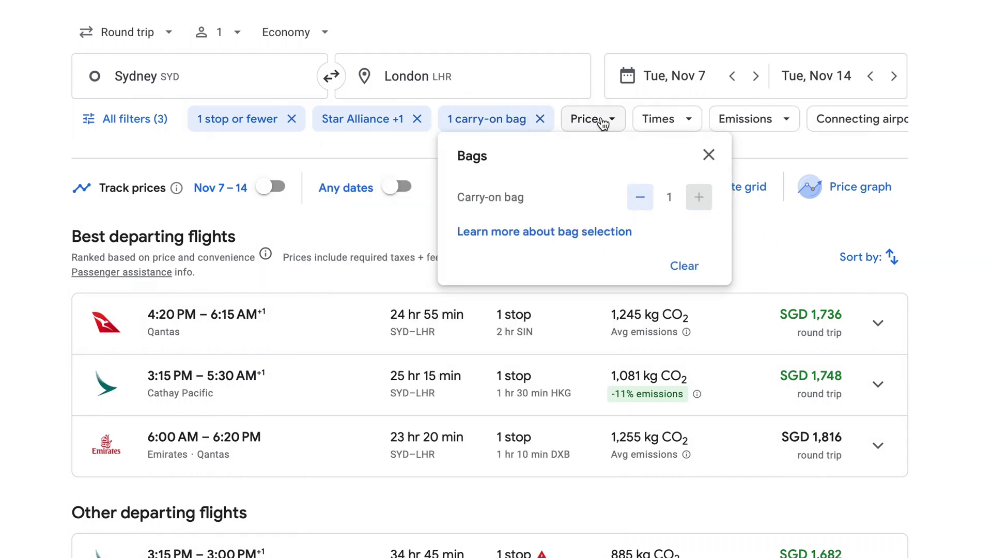
left_click(601, 122)
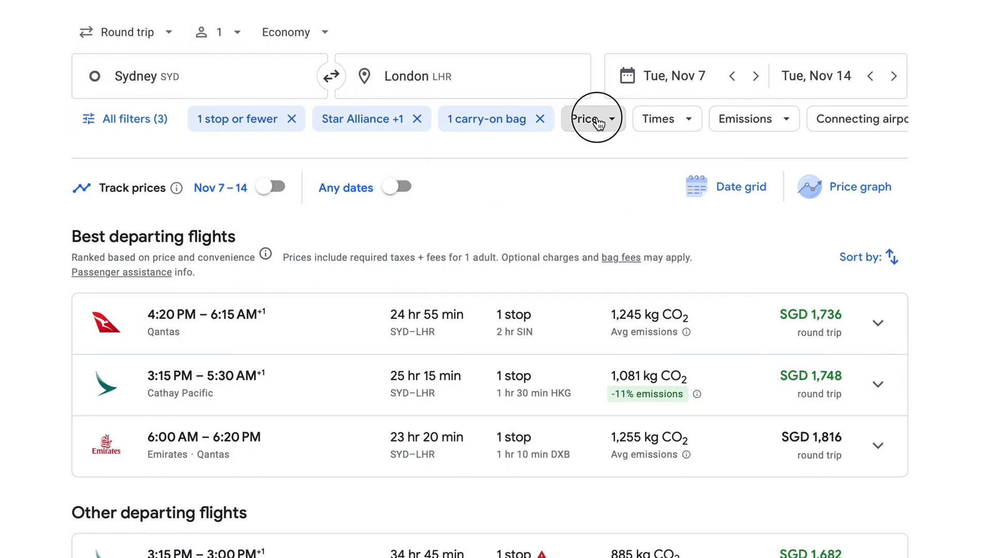
left_click(662, 120)
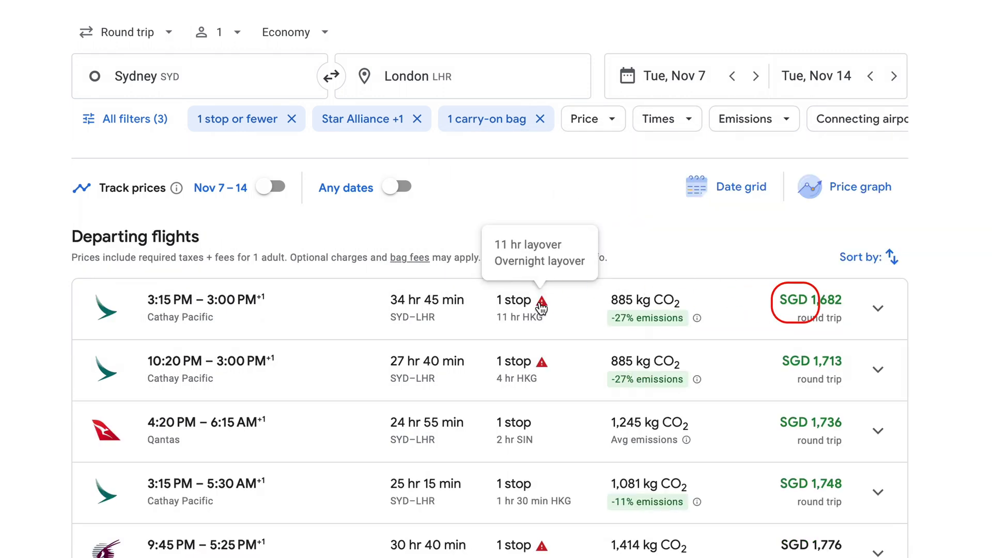
left_click(879, 312)
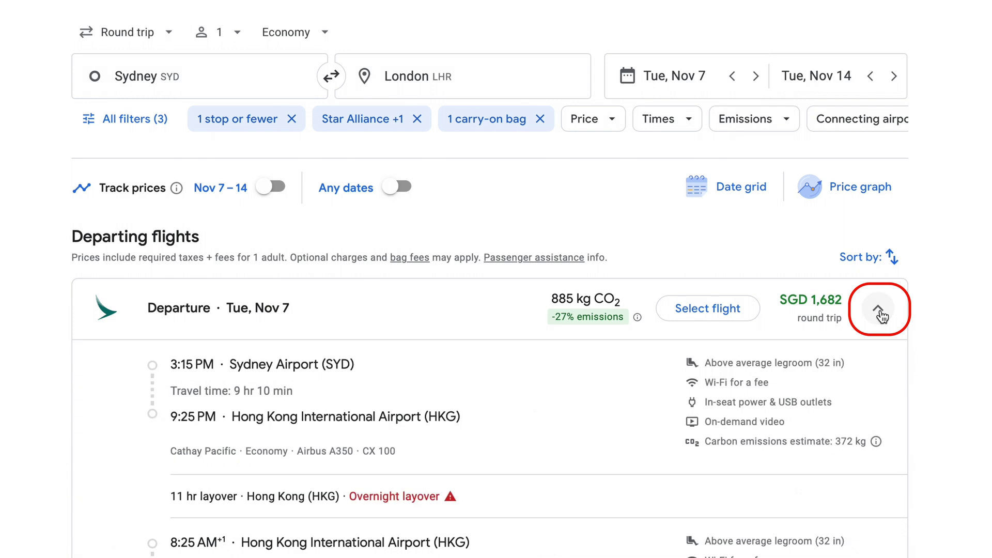
scroll(882, 316, "down", 2)
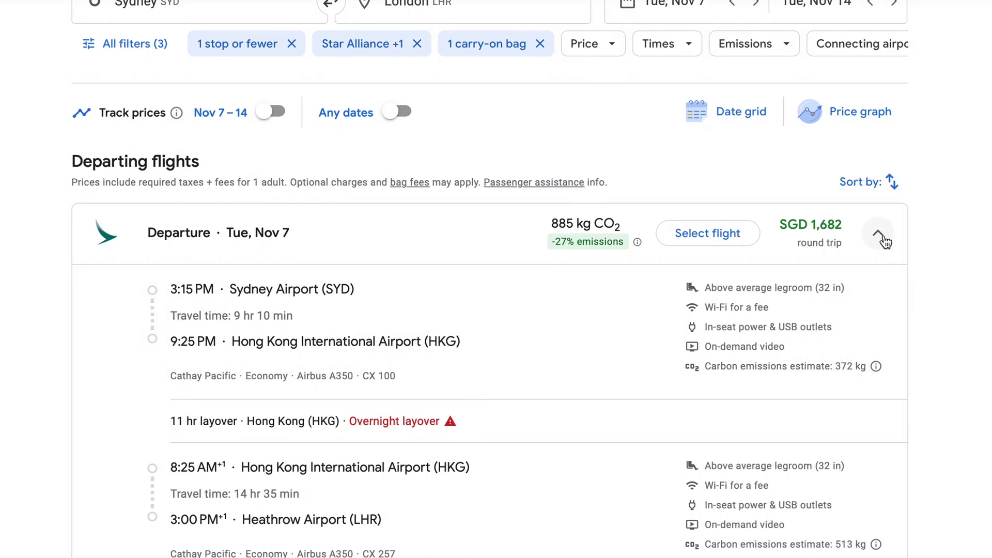
left_click(883, 239)
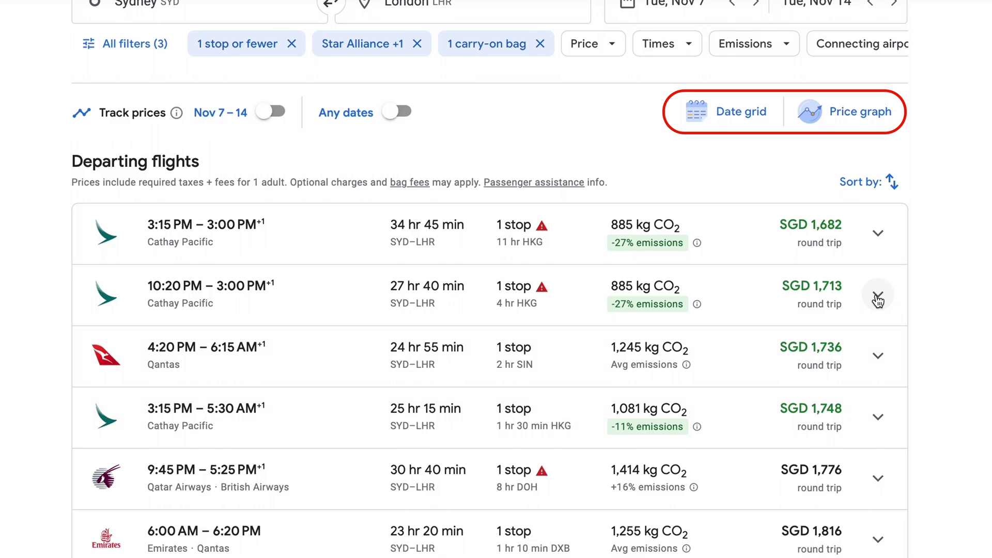
left_click(726, 112)
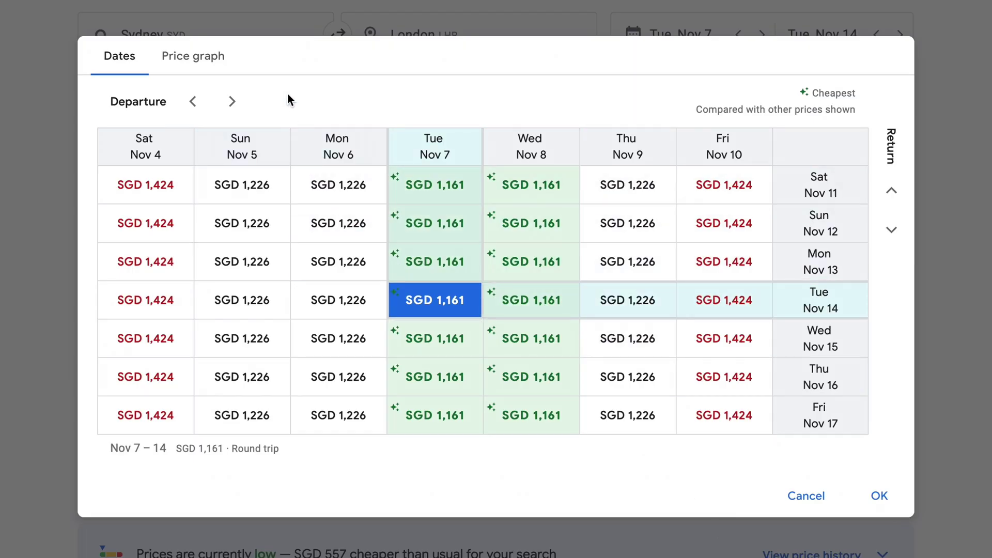
left_click(215, 71)
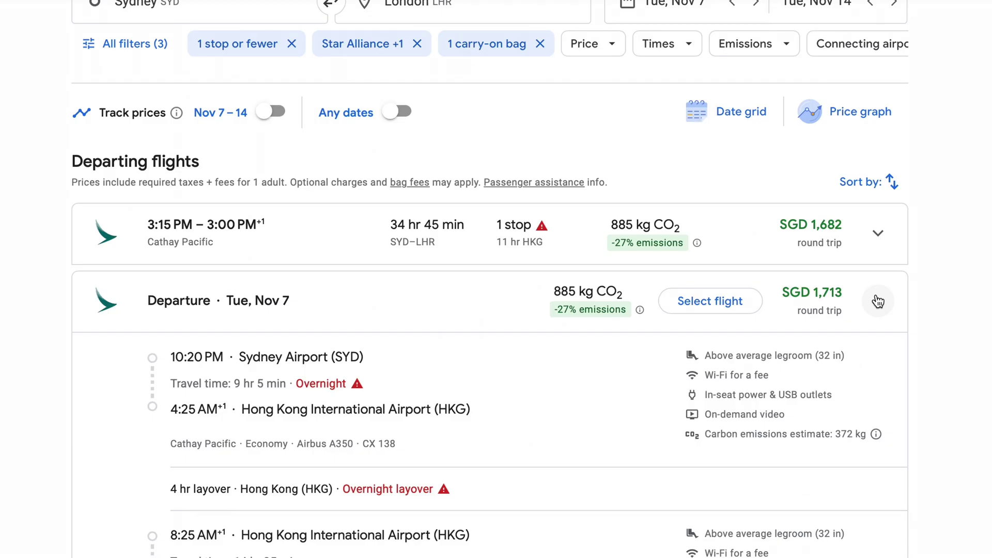
left_click(878, 301)
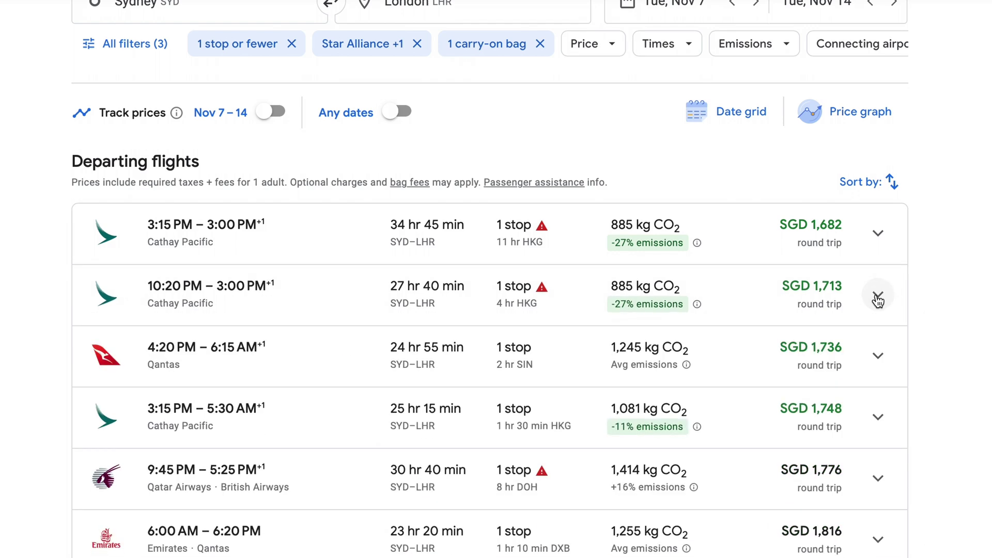
Select the 10:20 PM Cathay Pacific outbound and 5:50 PM return, then book with Cathay Pacific.
left_click(416, 291)
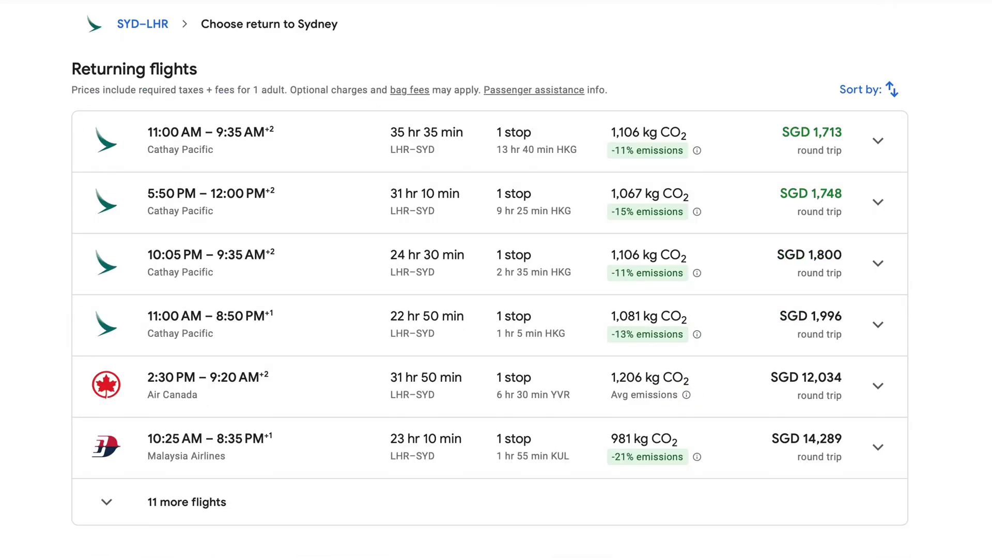
mouse_move(263, 199)
left_click(876, 203)
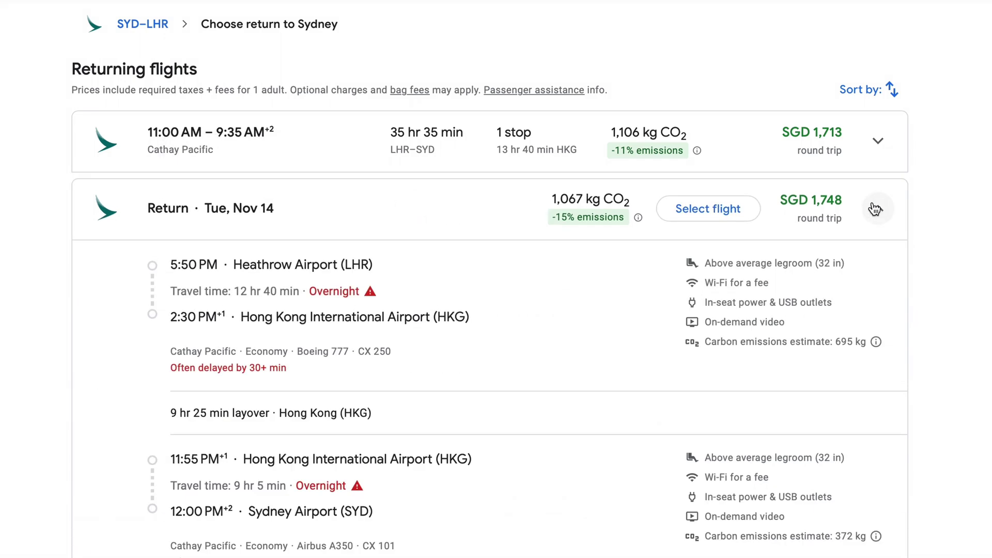
left_click(875, 208)
left_click(372, 202)
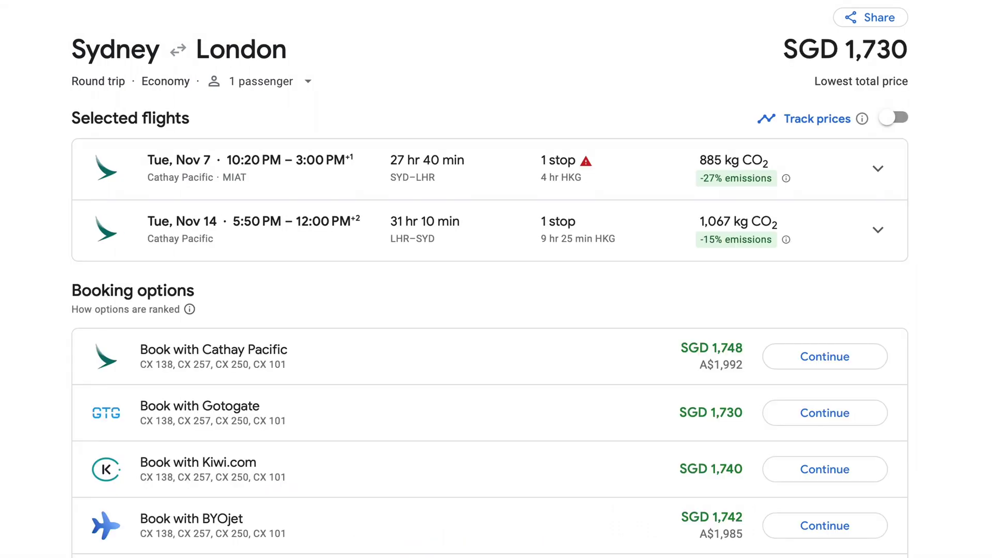
scroll(489, 279, "down", 2)
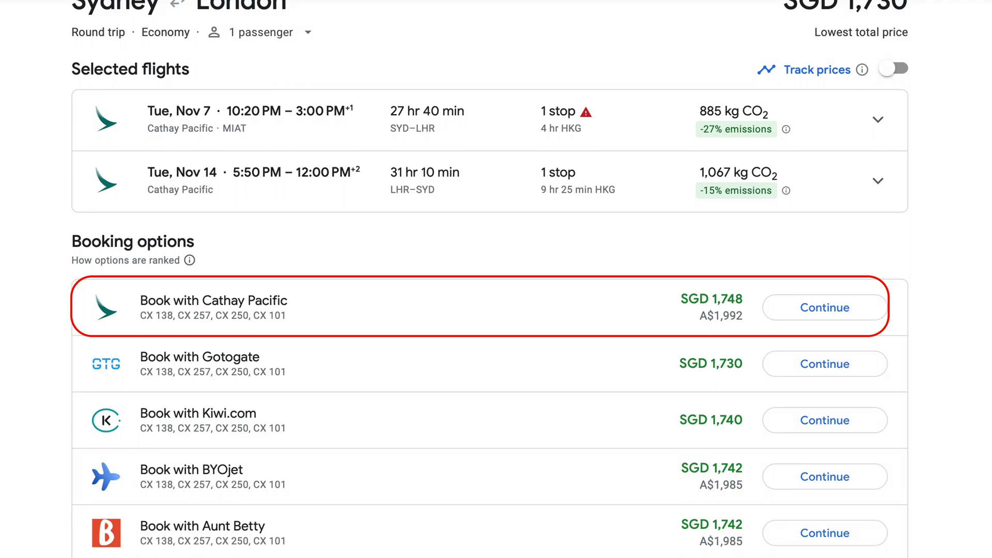
left_click(817, 311)
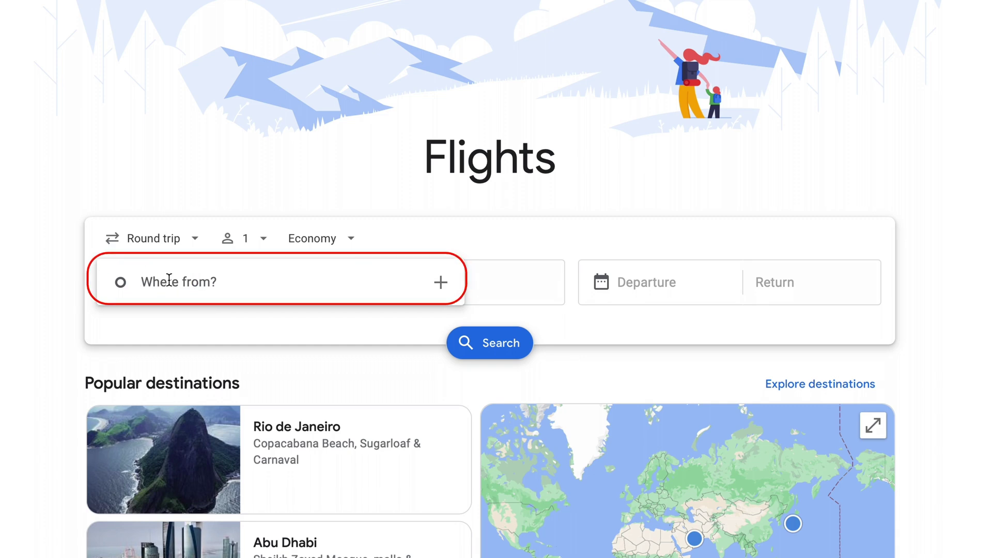
Set the origins to London Heathrow (LHR) and London Gatwick (LGW).
type("London")
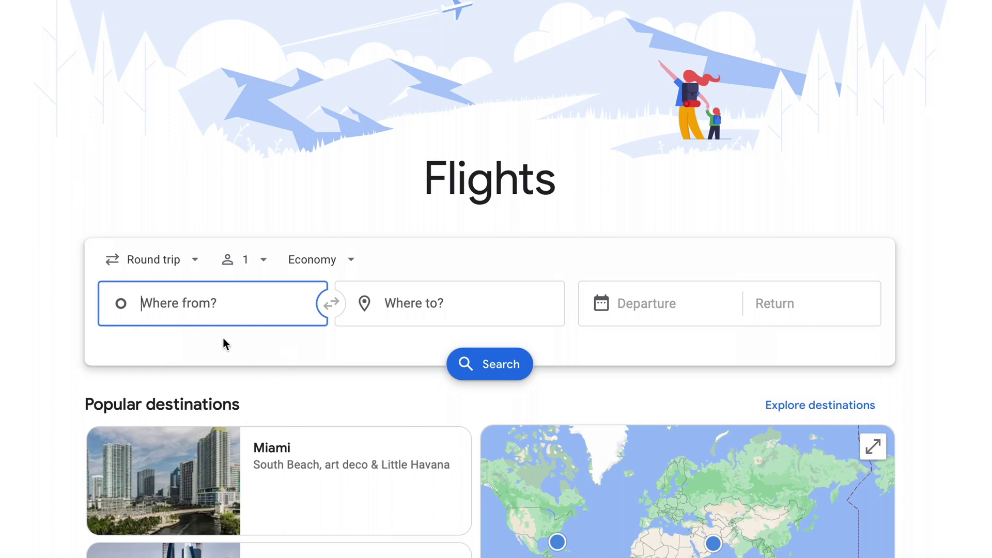
left_click(179, 308)
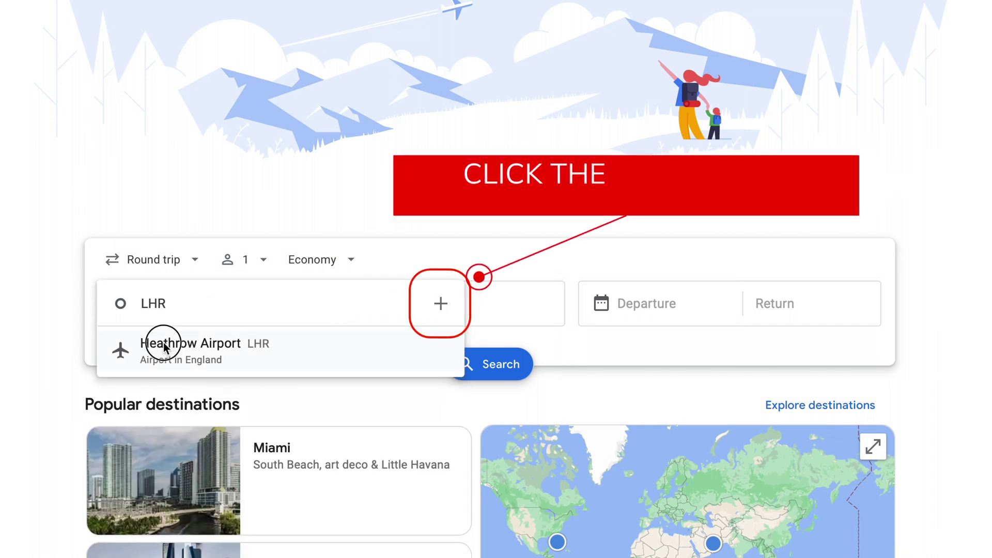
left_click(164, 347)
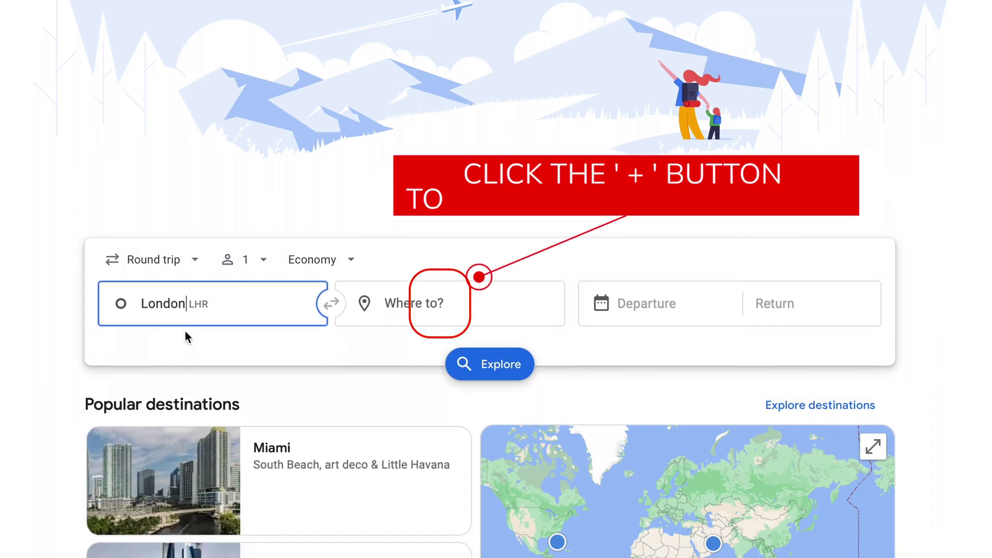
left_click(270, 303)
left_click(441, 304)
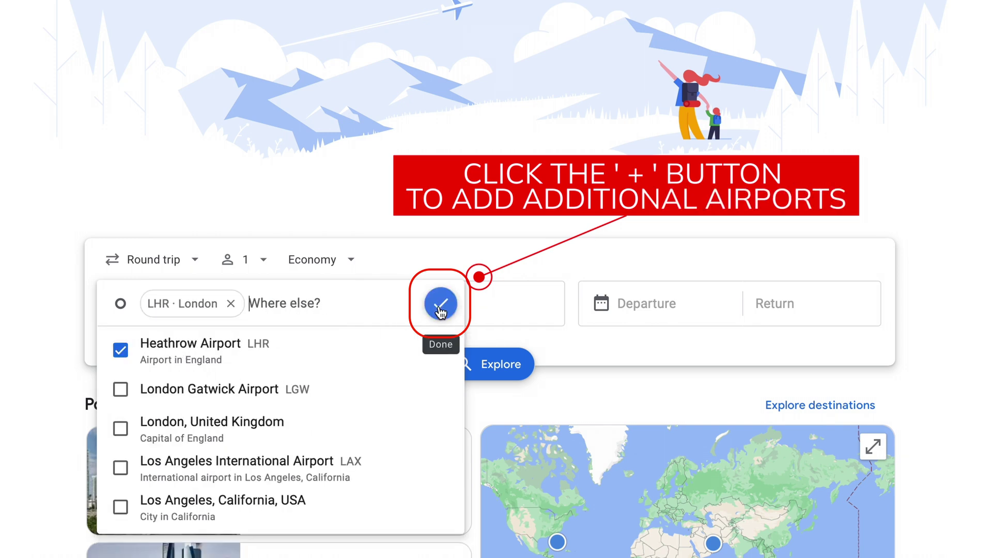
type("LGW")
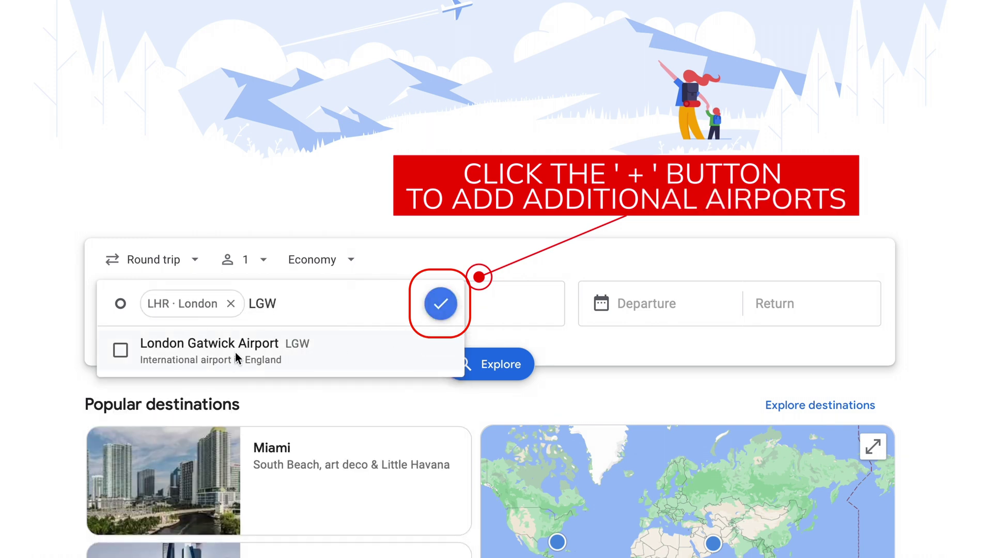
left_click(235, 351)
left_click(457, 302)
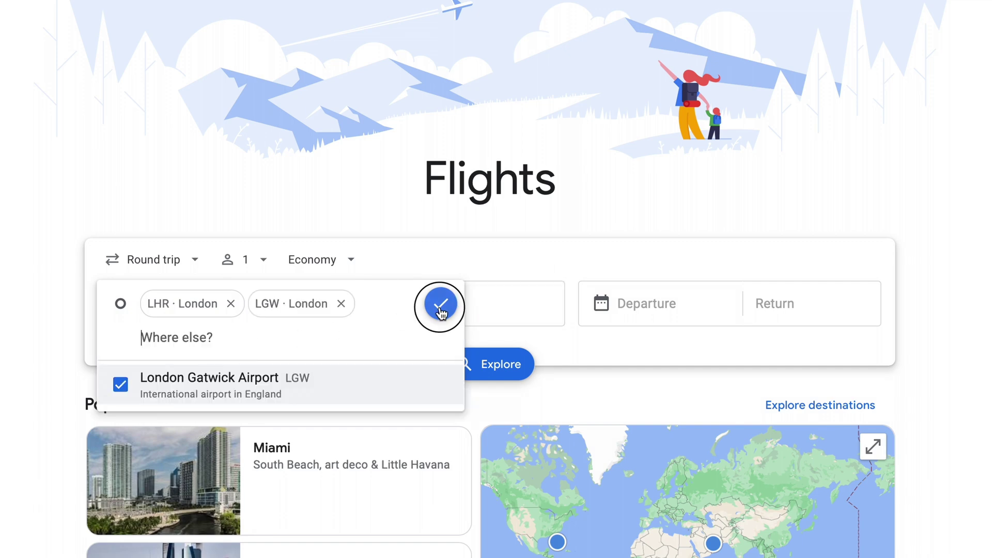
Set the destinations to Miami (MIA) and Fort Lauderdale (FLL).
left_click(448, 309)
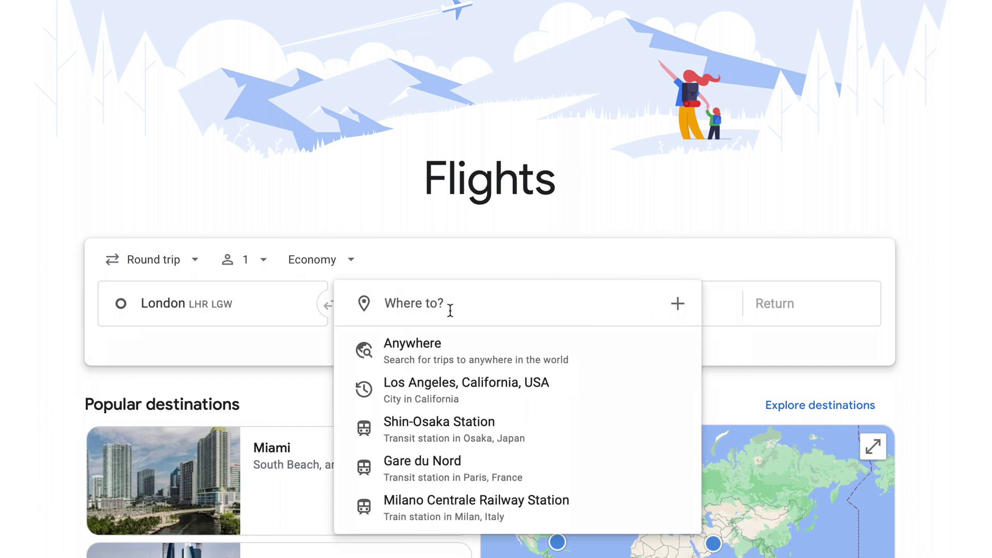
type("MIA")
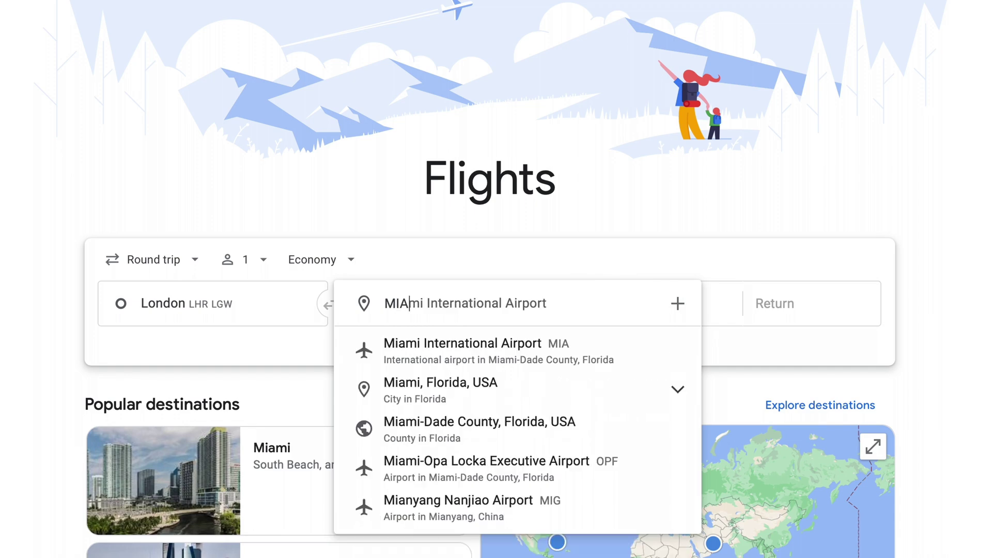
left_click(443, 350)
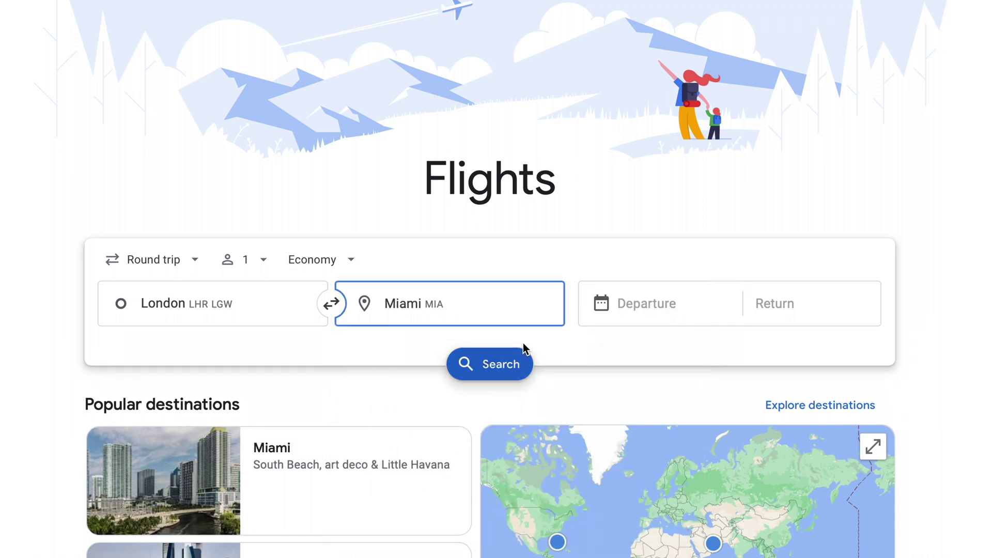
left_click(494, 303)
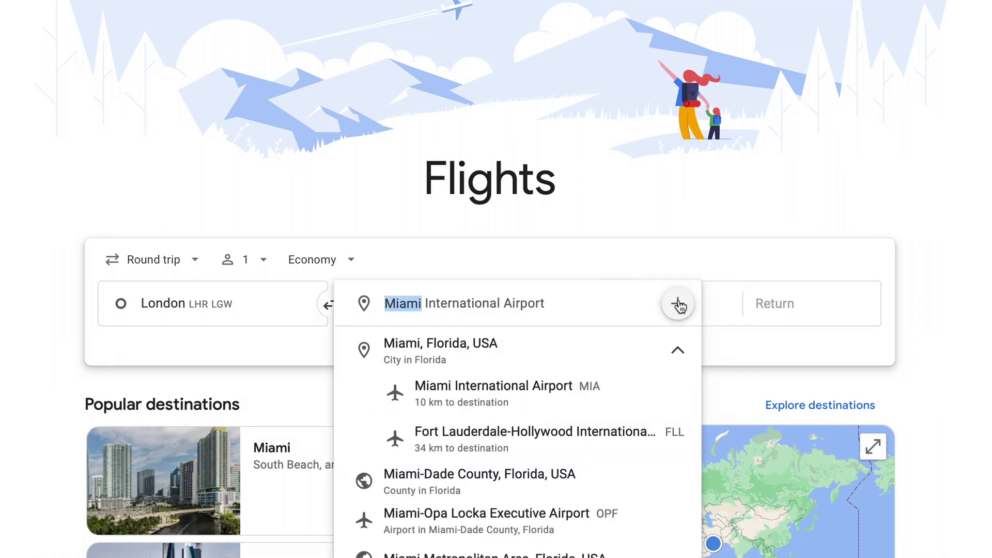
left_click(678, 303)
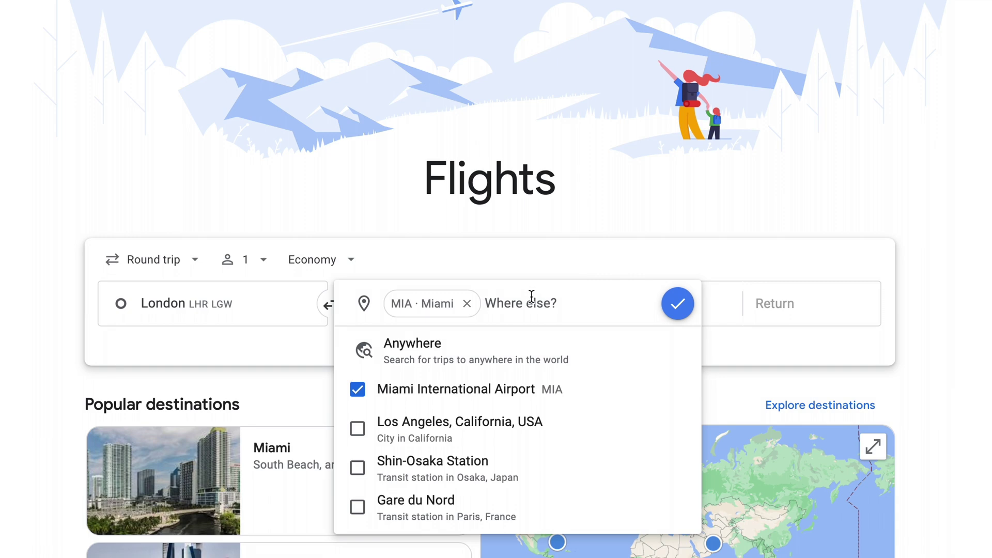
type("LL")
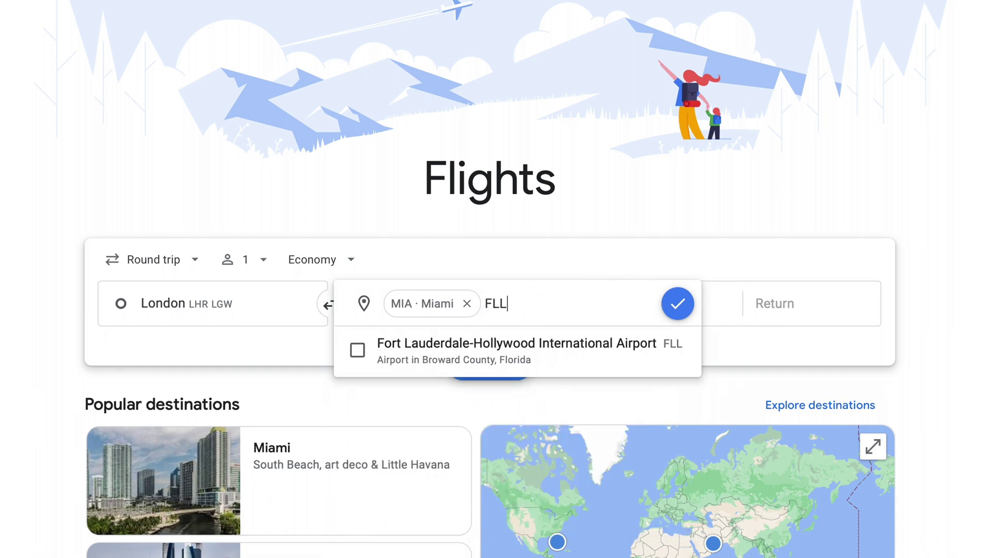
left_click(356, 350)
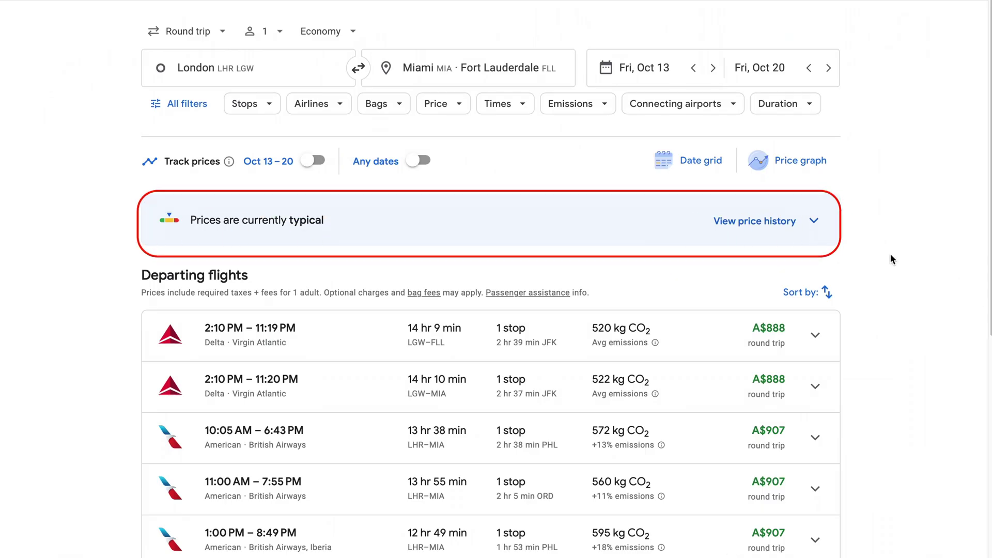
Expand the London–Miami price history and try tracking prices for Oct 13–20 and any dates.
left_click(814, 226)
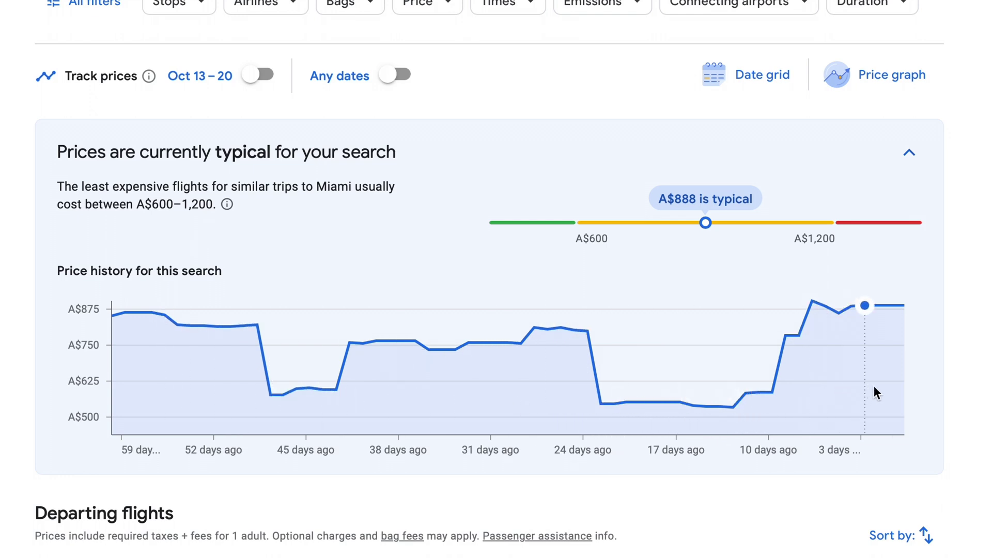
mouse_move(893, 388)
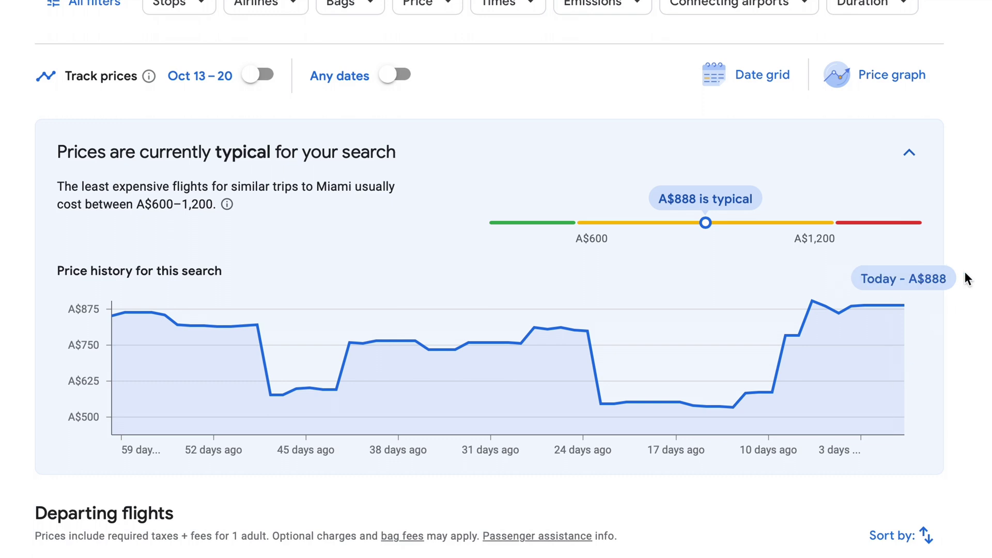
left_click(257, 75)
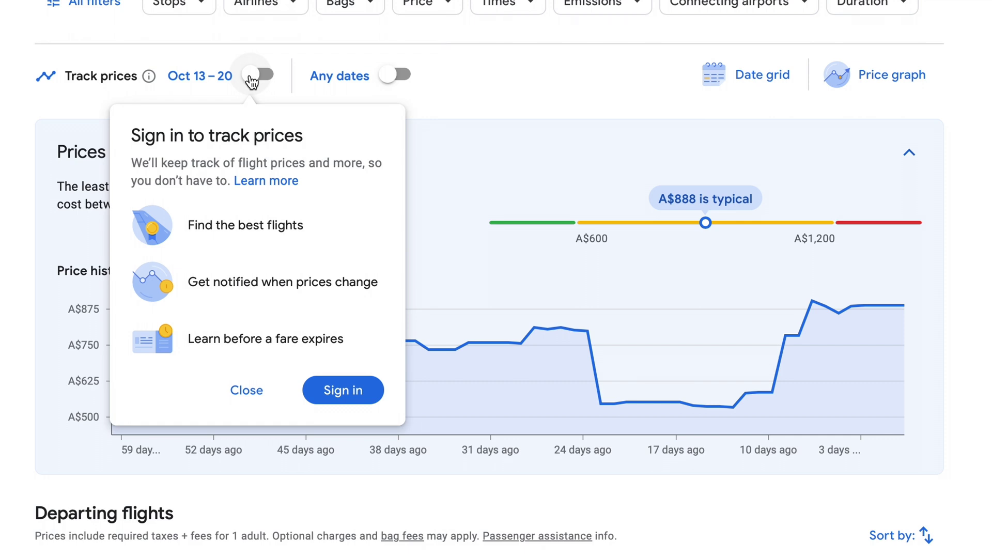
left_click(386, 82)
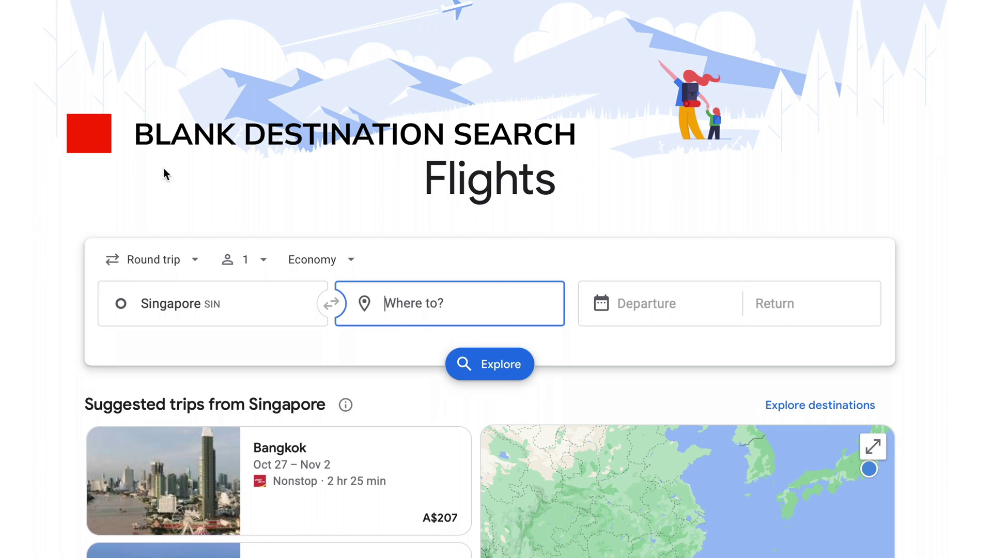
Set dates Oct 6–Oct 20 and explore Singapore fares to anywhere on the map.
left_click(647, 309)
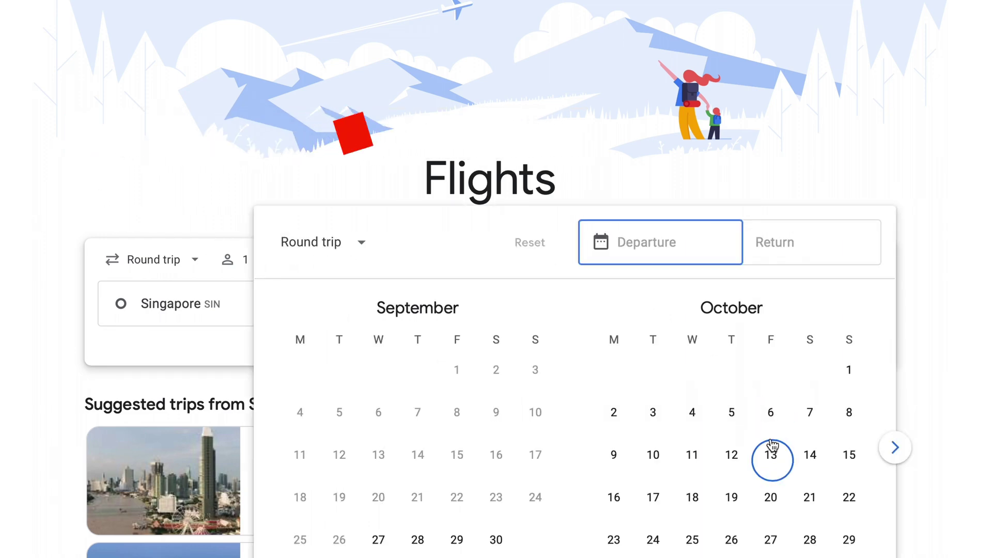
left_click(770, 412)
left_click(770, 497)
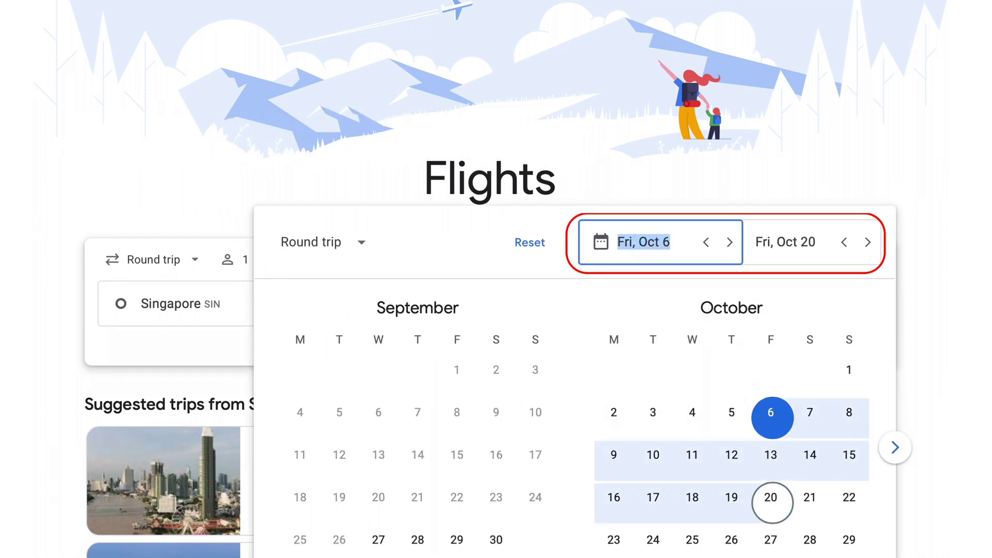
key("Escape")
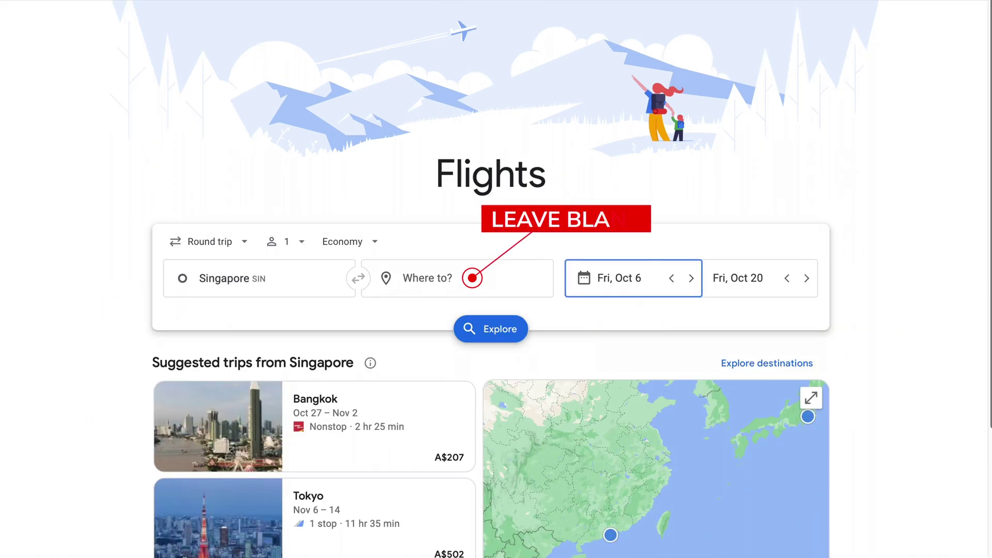
left_click(496, 333)
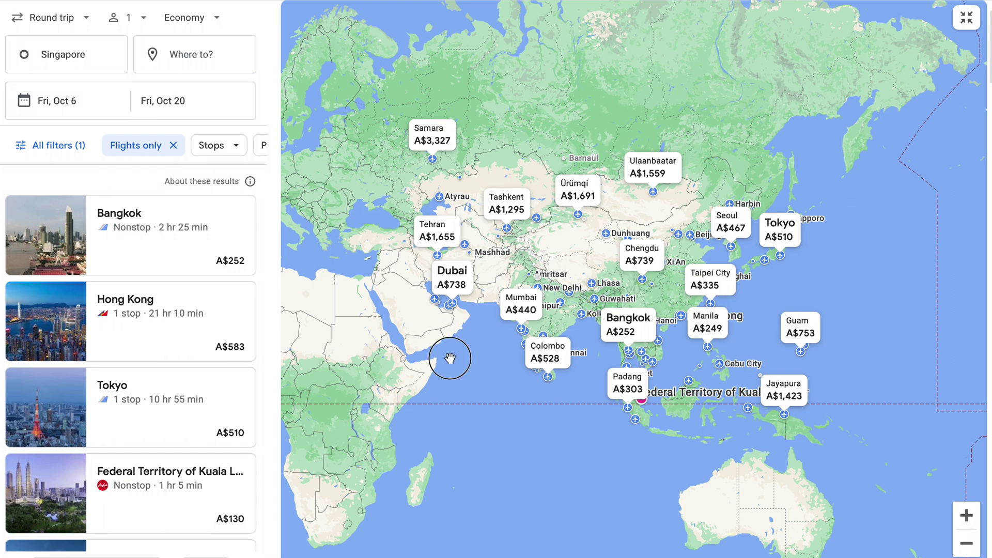
Pan the explore map across Africa, Europe, the Americas and the Pacific to compare fares.
left_click_drag(450, 358, 671, 347)
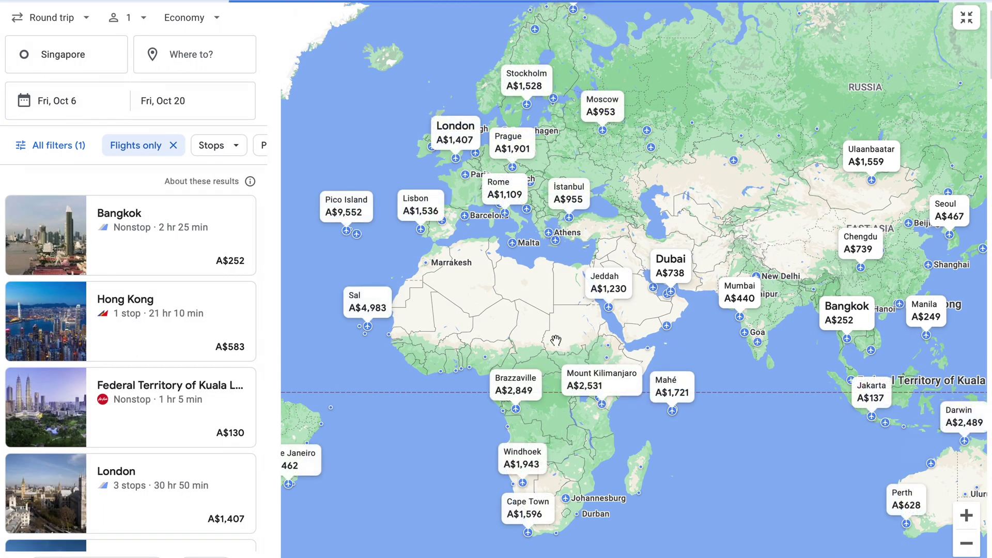
left_click_drag(536, 337, 681, 327)
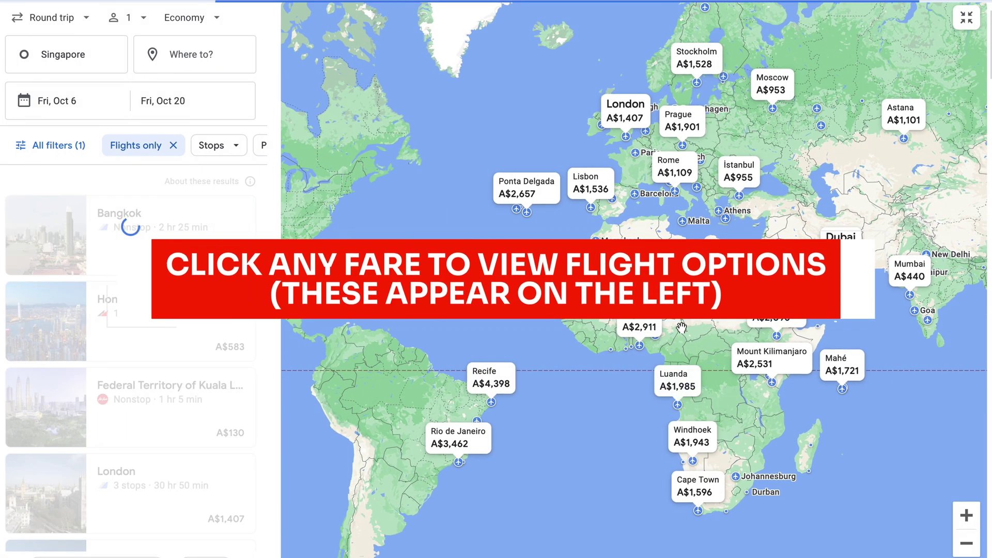
left_click_drag(491, 313, 499, 313)
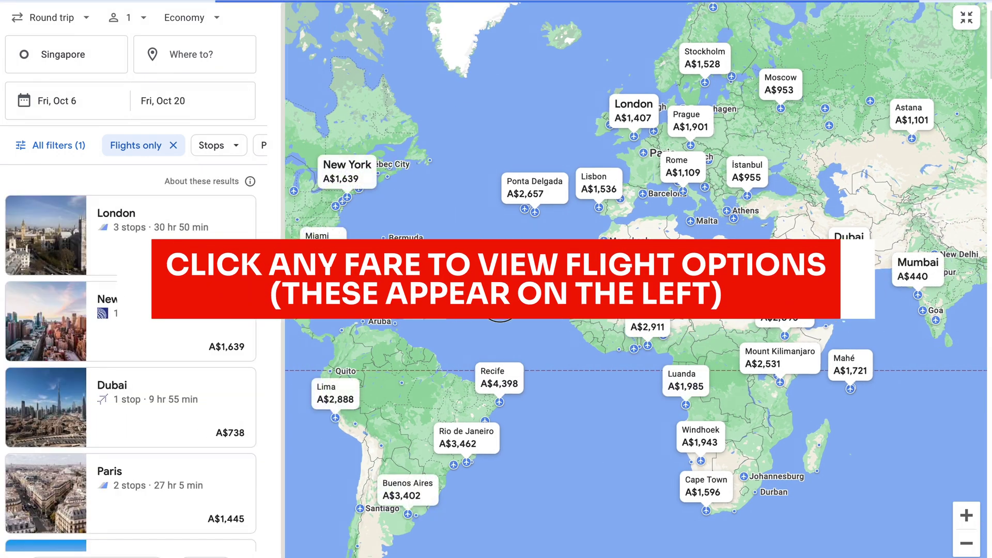
left_click_drag(170, 304, 460, 299)
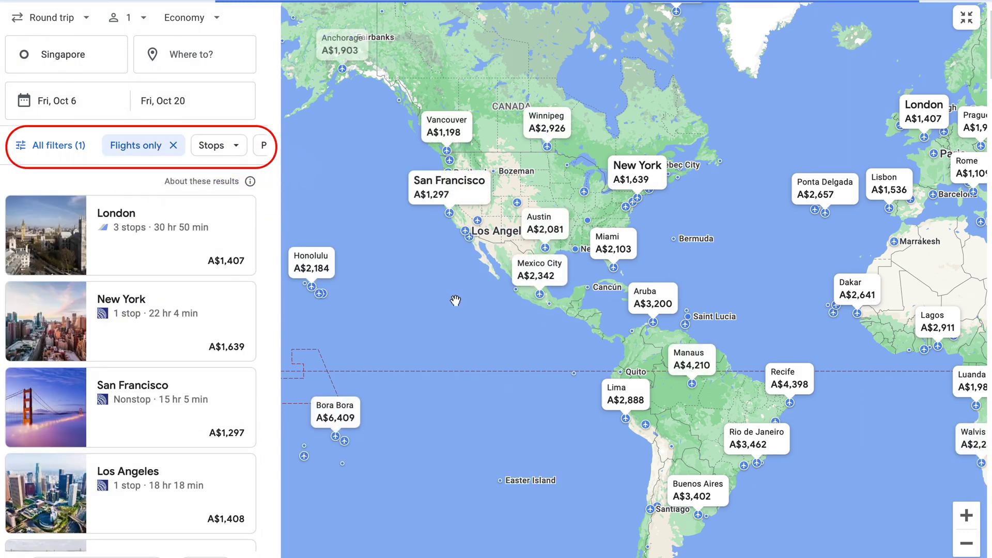
left_click_drag(455, 300, 627, 300)
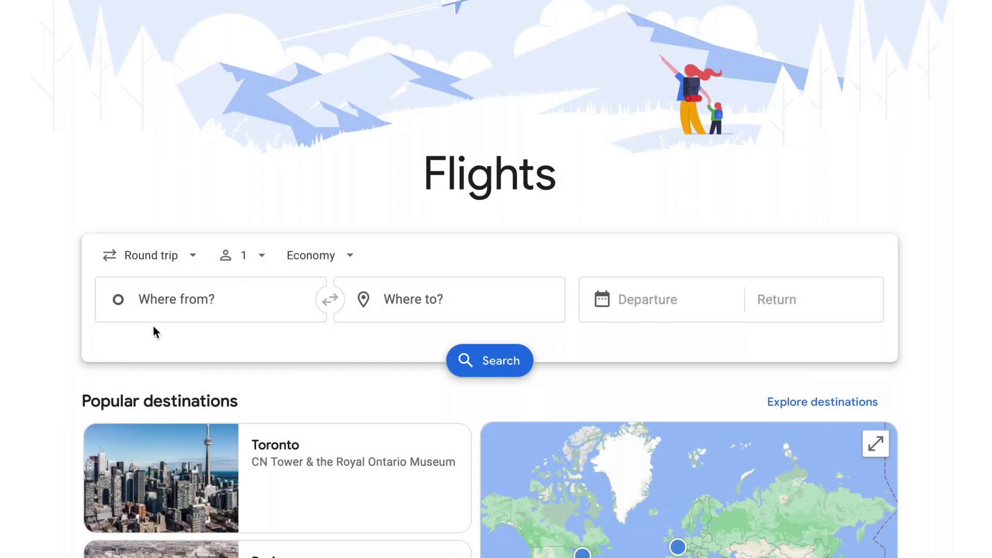
left_click(157, 296)
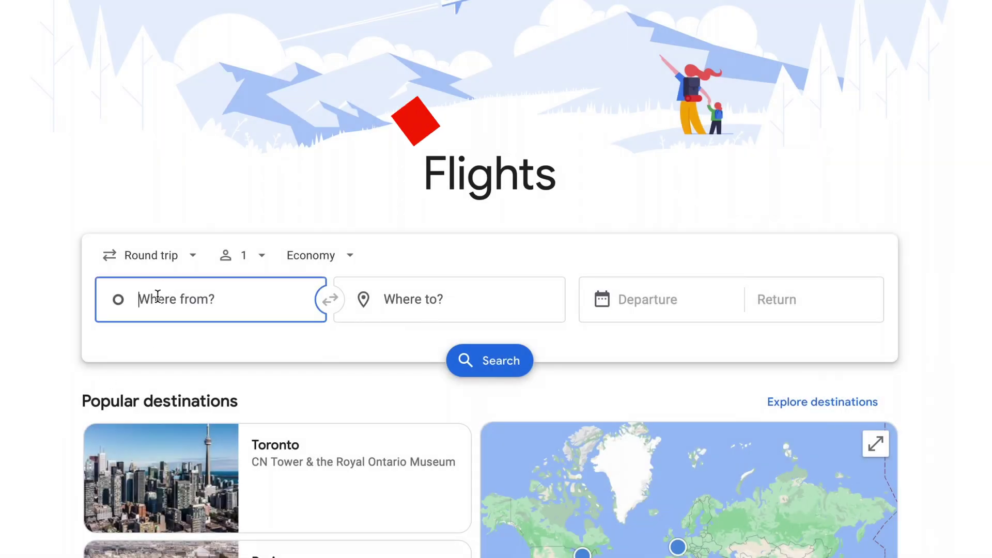
Set the route from Singapore Changi Airport to Switzerland.
type("SINGAPORE")
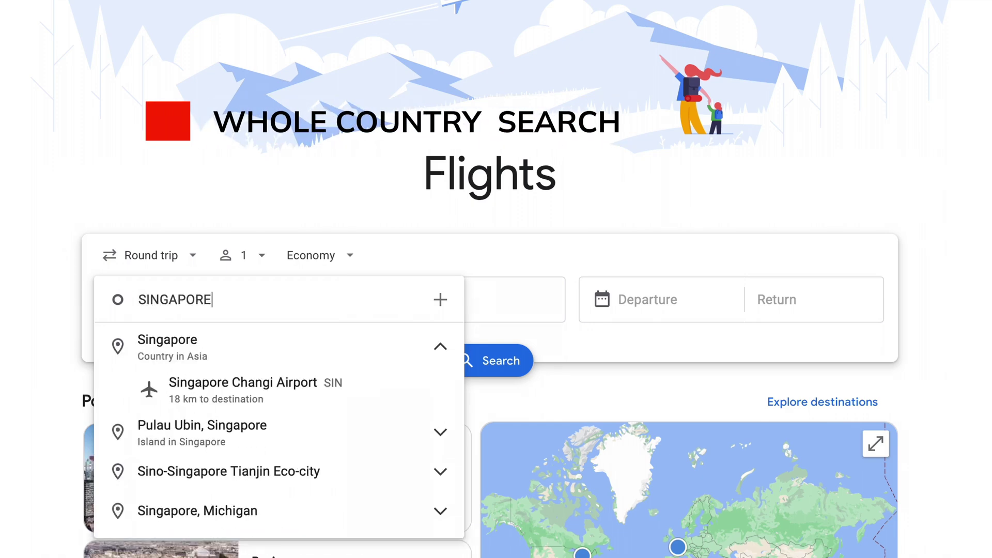
left_click(174, 385)
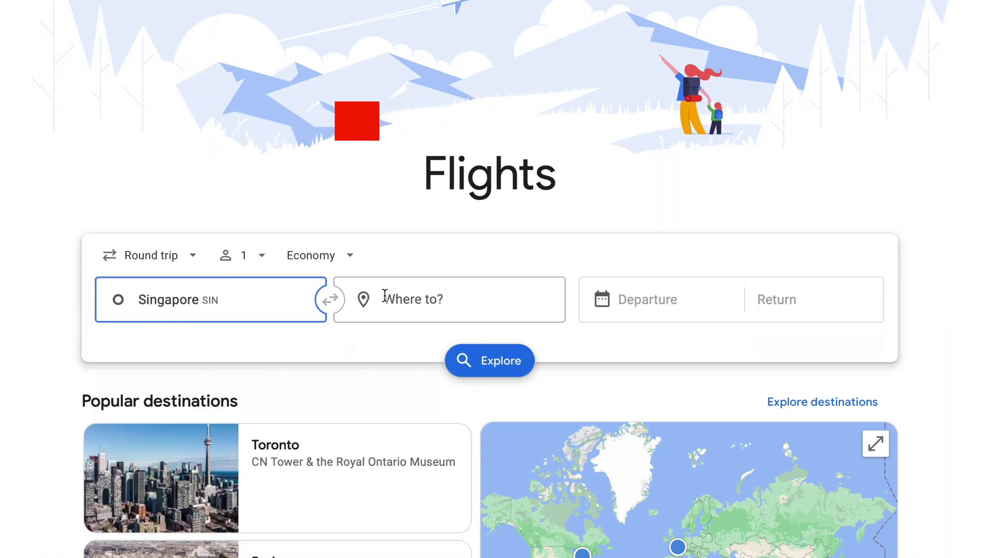
left_click(385, 299)
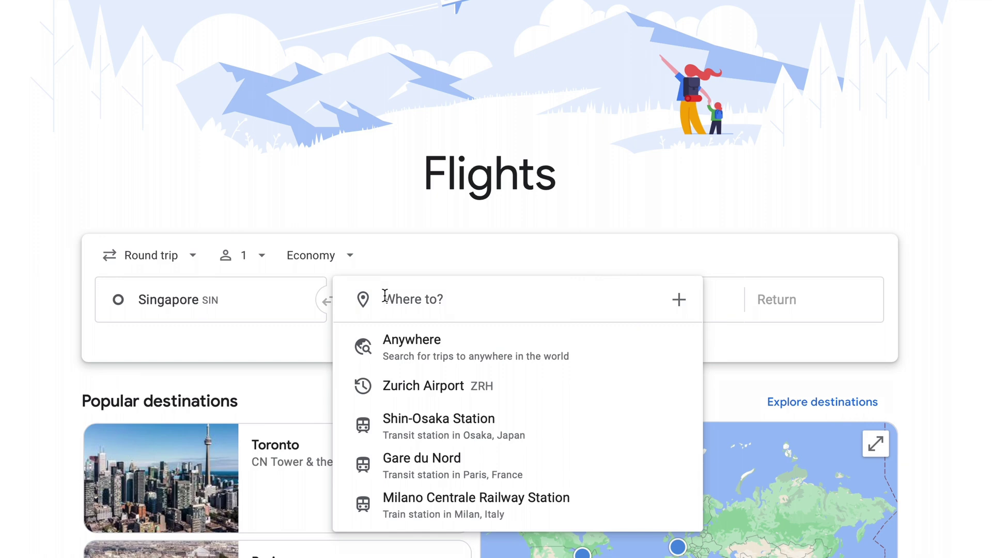
type("SWITZERLAND")
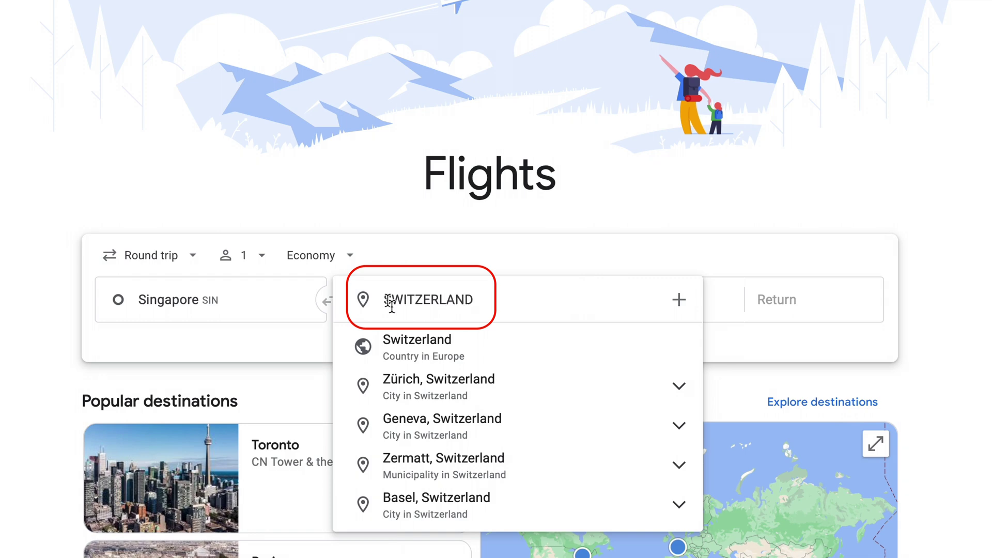
left_click(414, 343)
Set dates Oct 6–Oct 20 and explore Switzerland fares on the map.
left_click(693, 299)
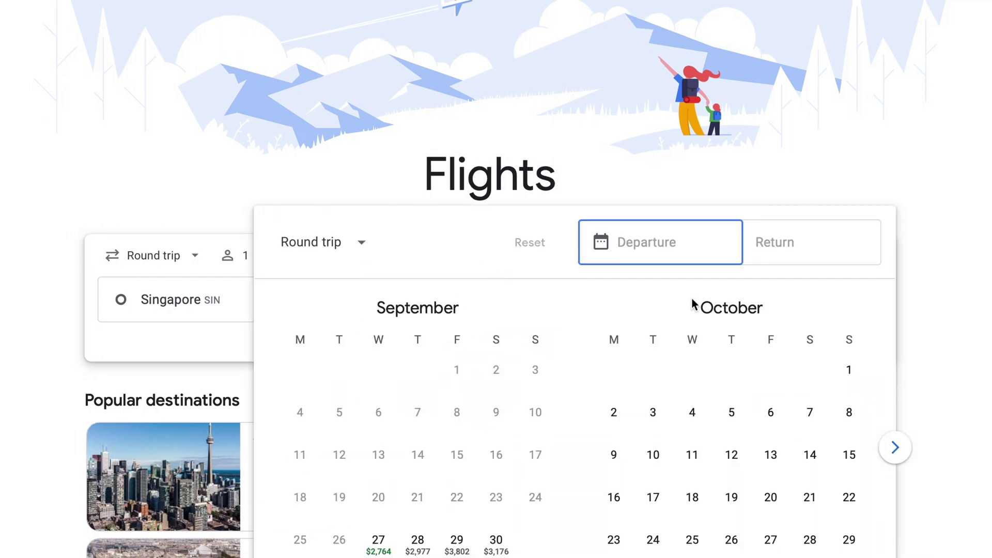
left_click(773, 414)
left_click(770, 497)
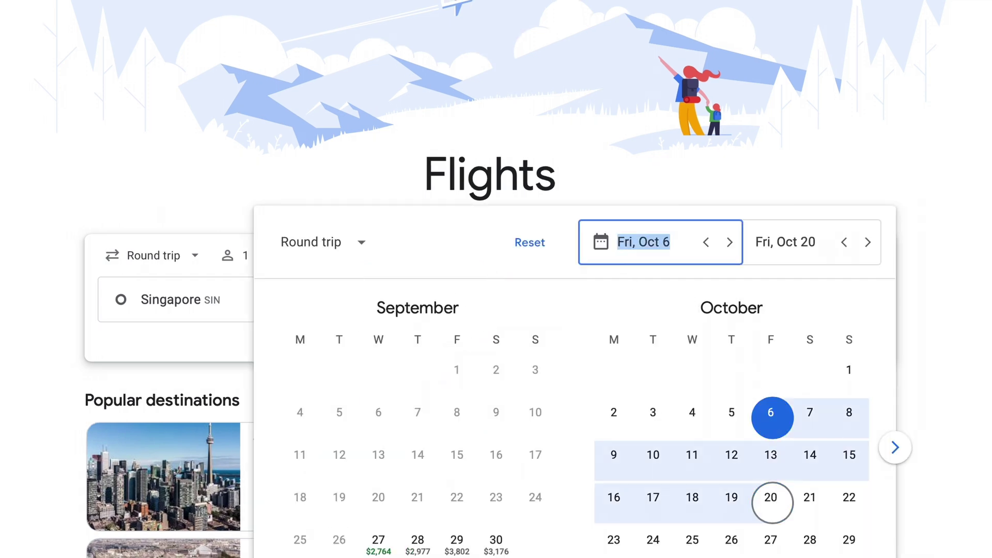
left_click(930, 436)
left_click(496, 362)
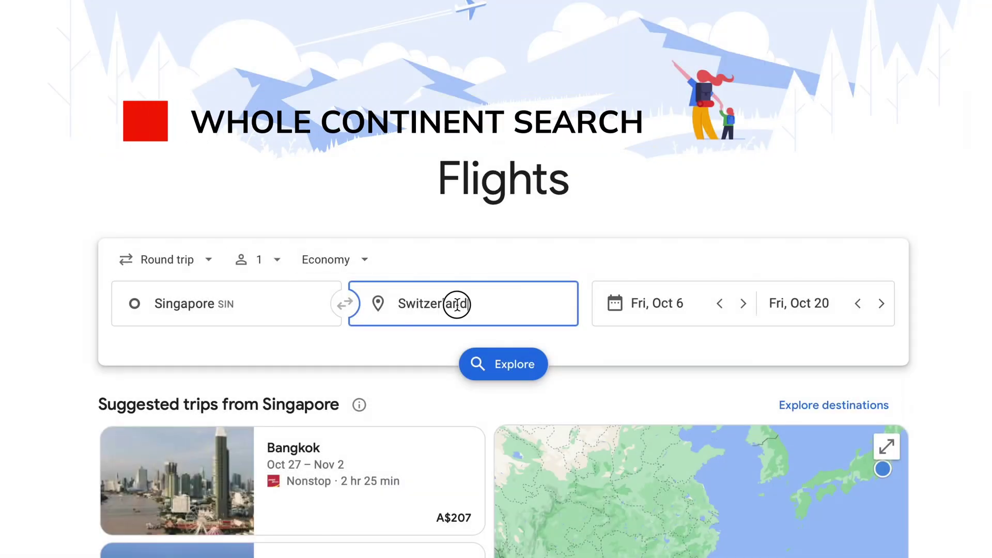
Replace Switzerland with Europe (Continent) as the destination and explore fares on the map.
left_click(457, 304)
double_click(410, 303)
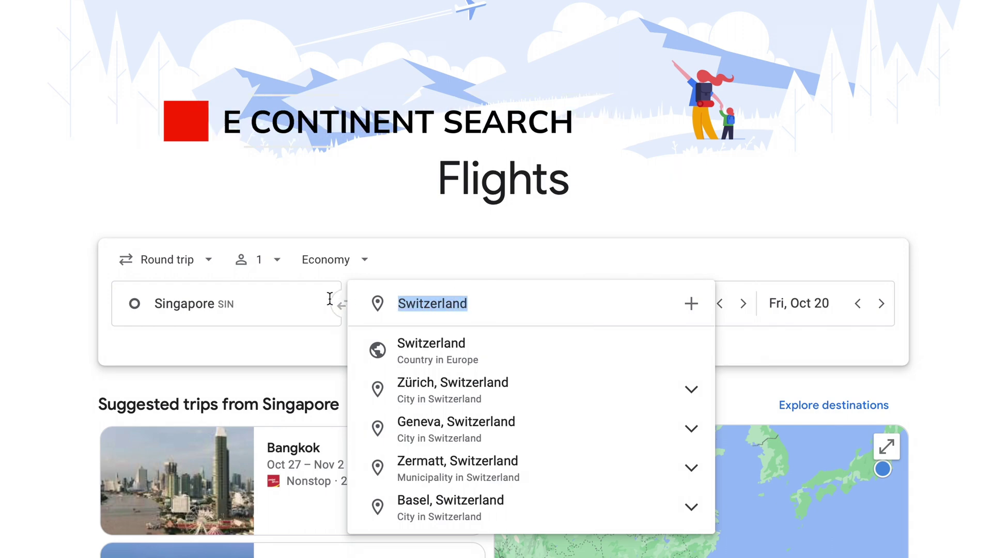
type("EUROPER")
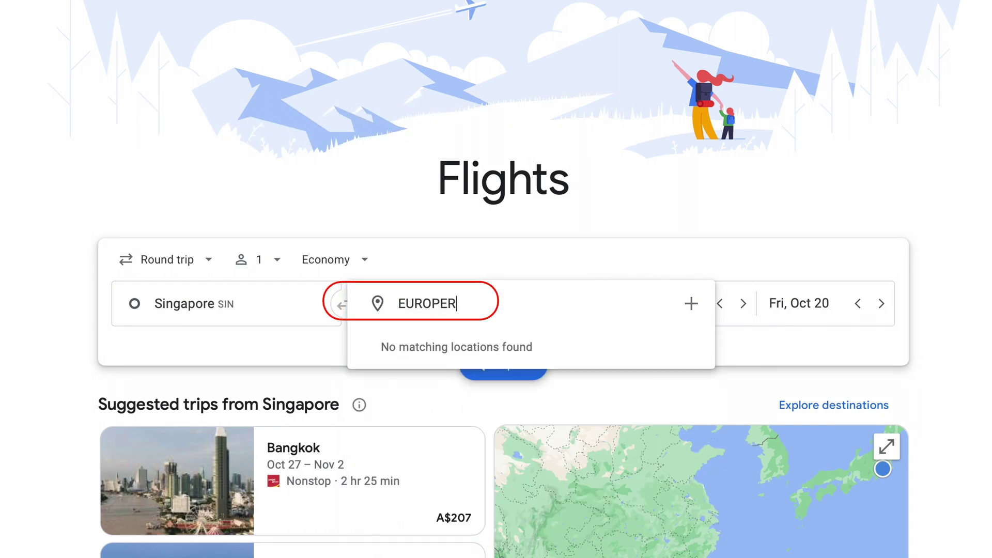
key("BackSpace")
left_click(420, 358)
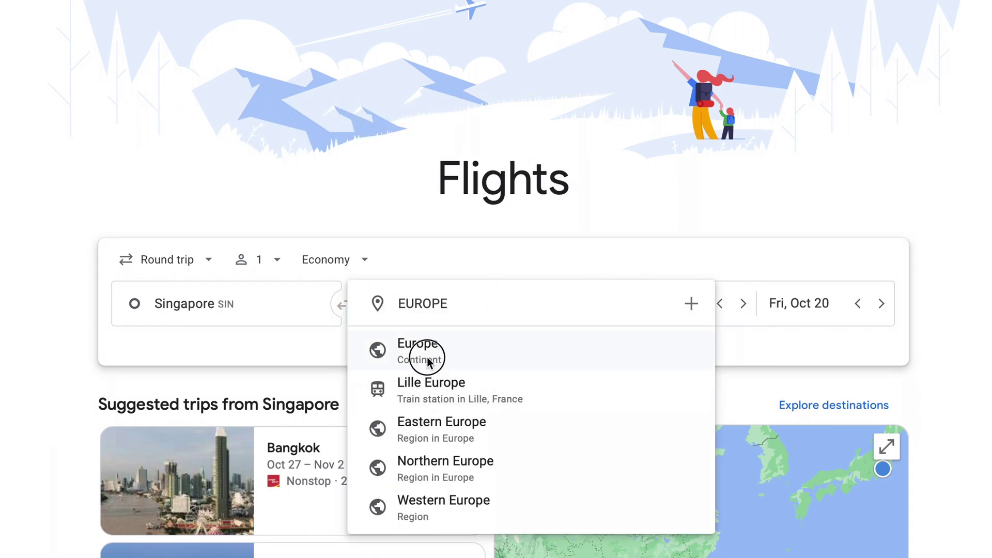
left_click(508, 364)
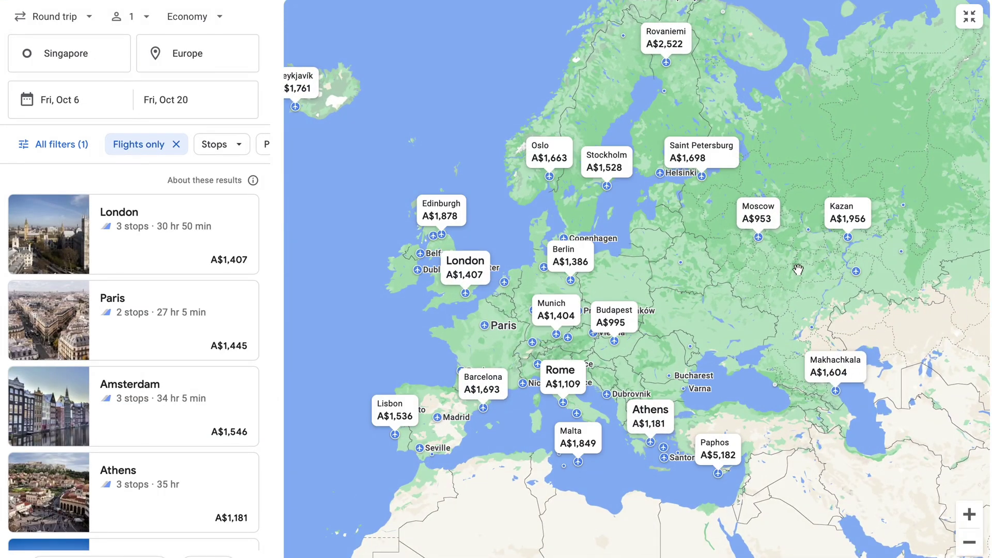
Pan the map onto Europe and zoom in two levels.
left_click_drag(692, 285, 811, 292)
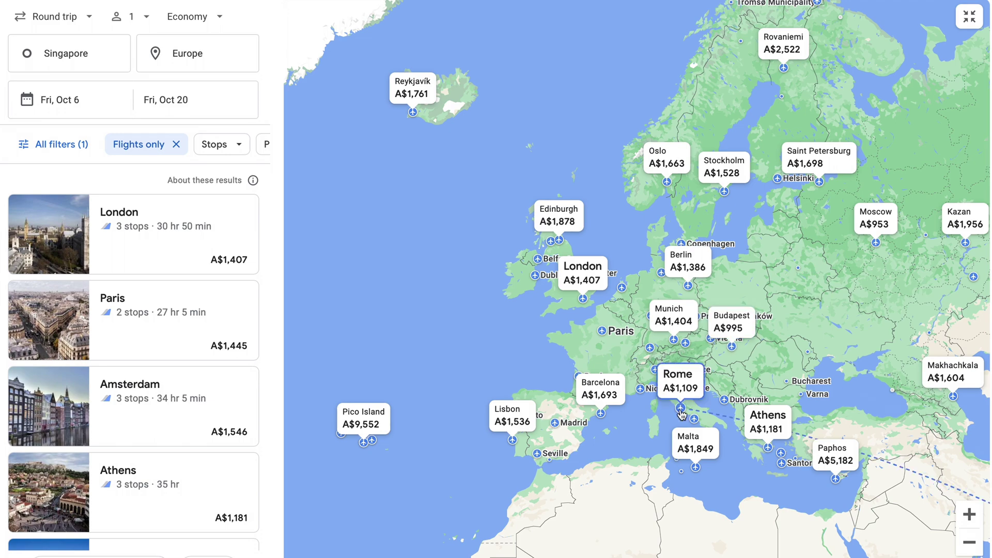
left_click_drag(817, 403, 735, 361)
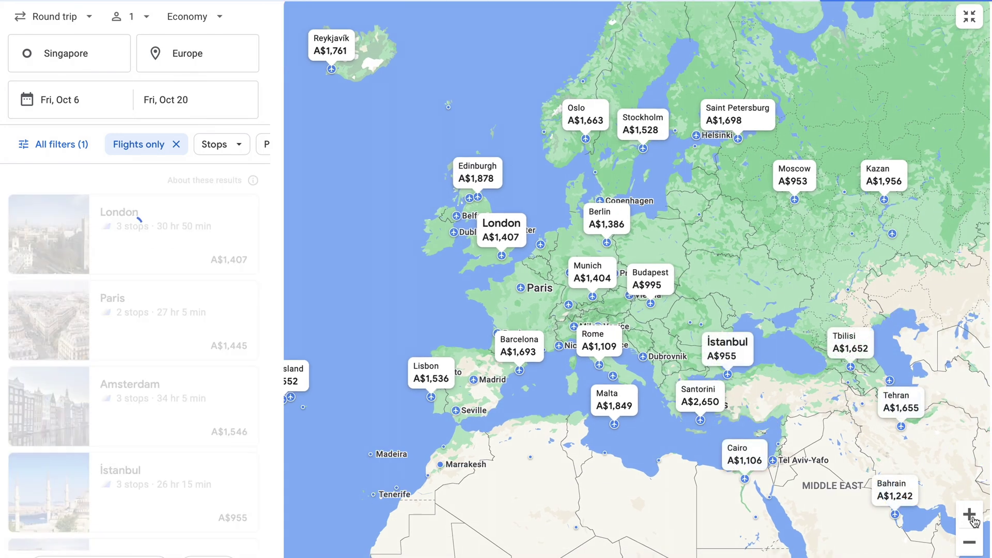
left_click(966, 521)
left_click(966, 520)
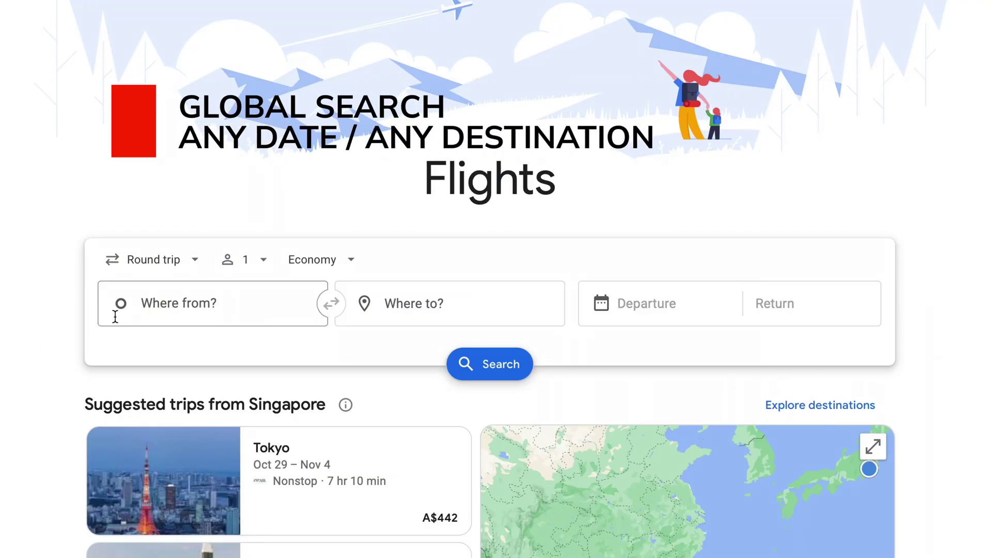
Set the origin to Singapore Changi Airport and explore with no destination or dates.
left_click(150, 304)
type("singapore Changi Airport")
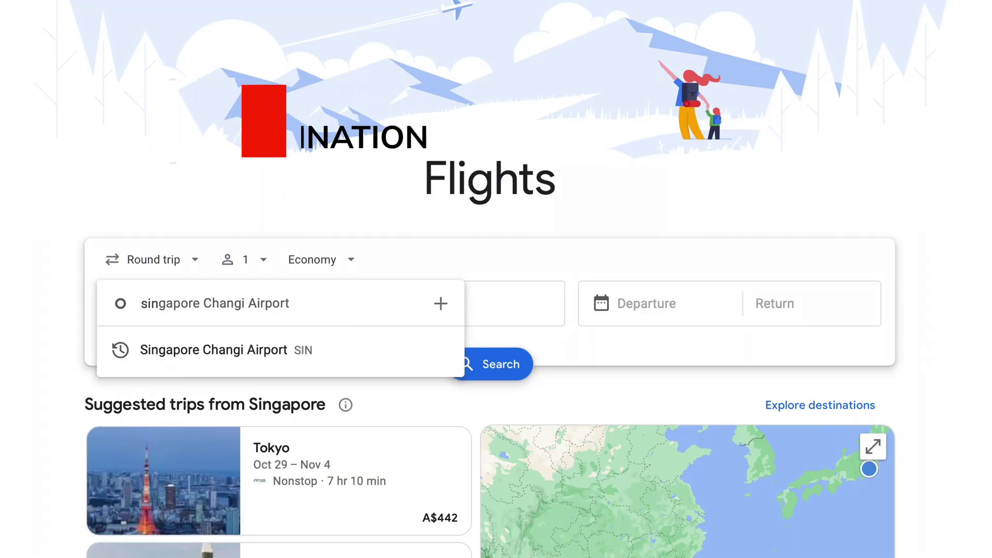
left_click(158, 362)
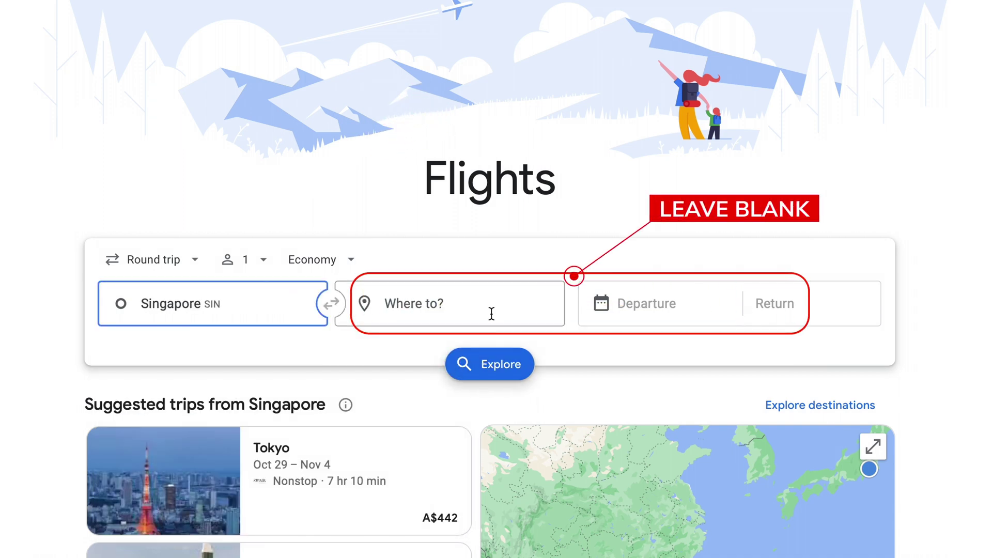
left_click(494, 368)
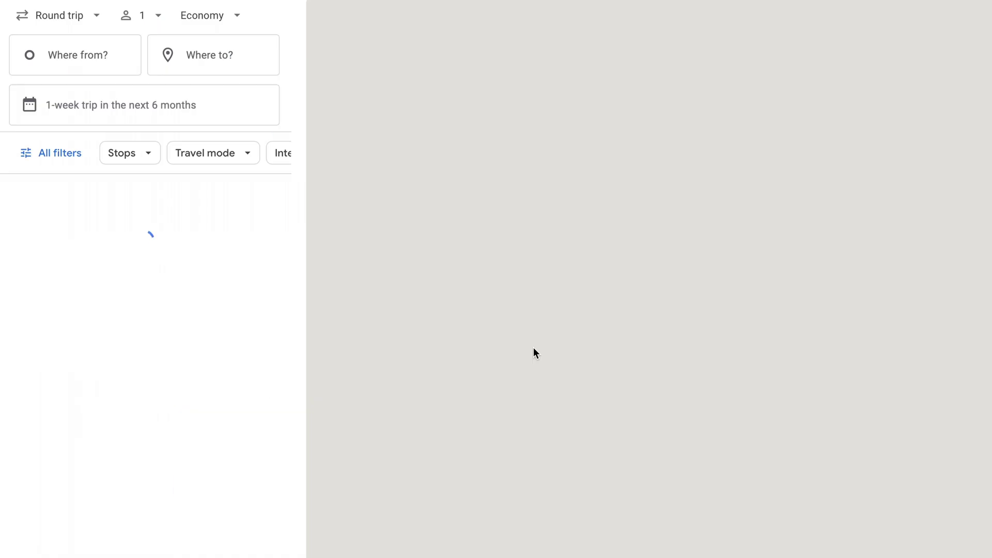